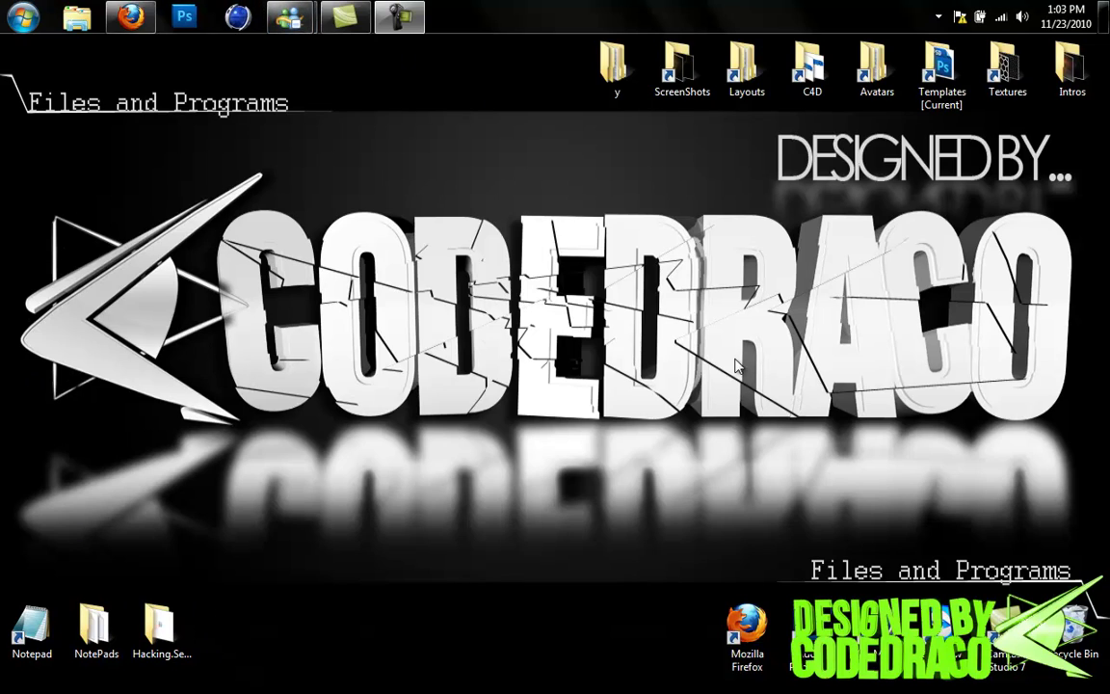
drag(1098, 441, 135, 250)
drag(2, 150, 950, 382)
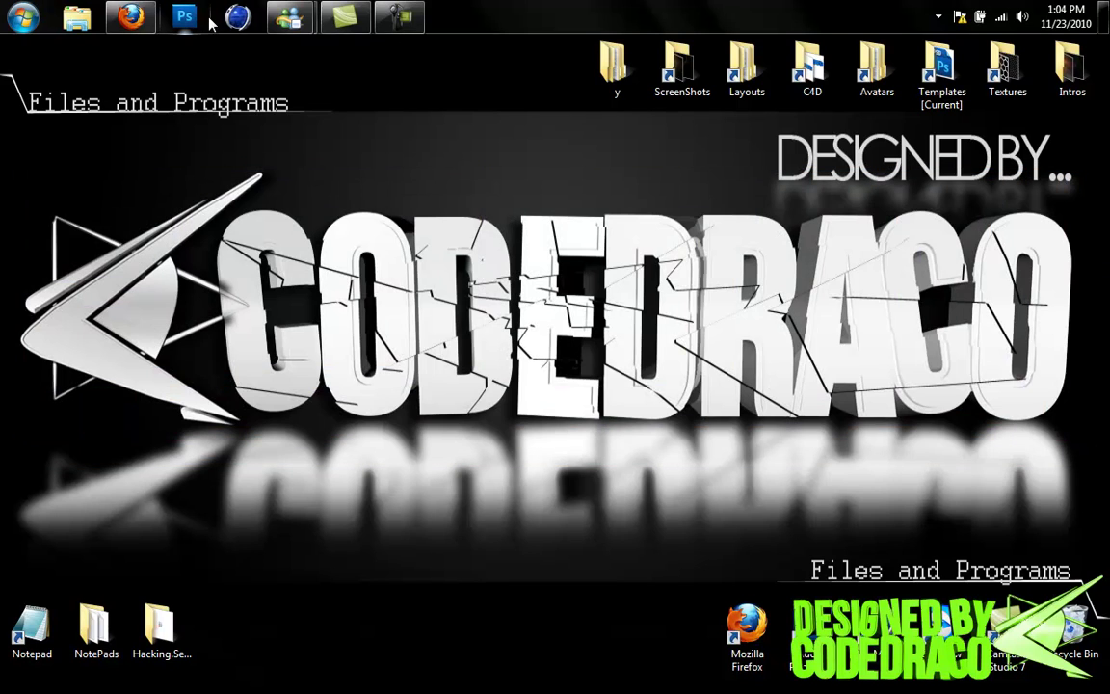
Step: Switch to Firefox, open youtube.com/h4zehd in the second browser tab and look over the channel page
click(131, 16)
click(232, 124)
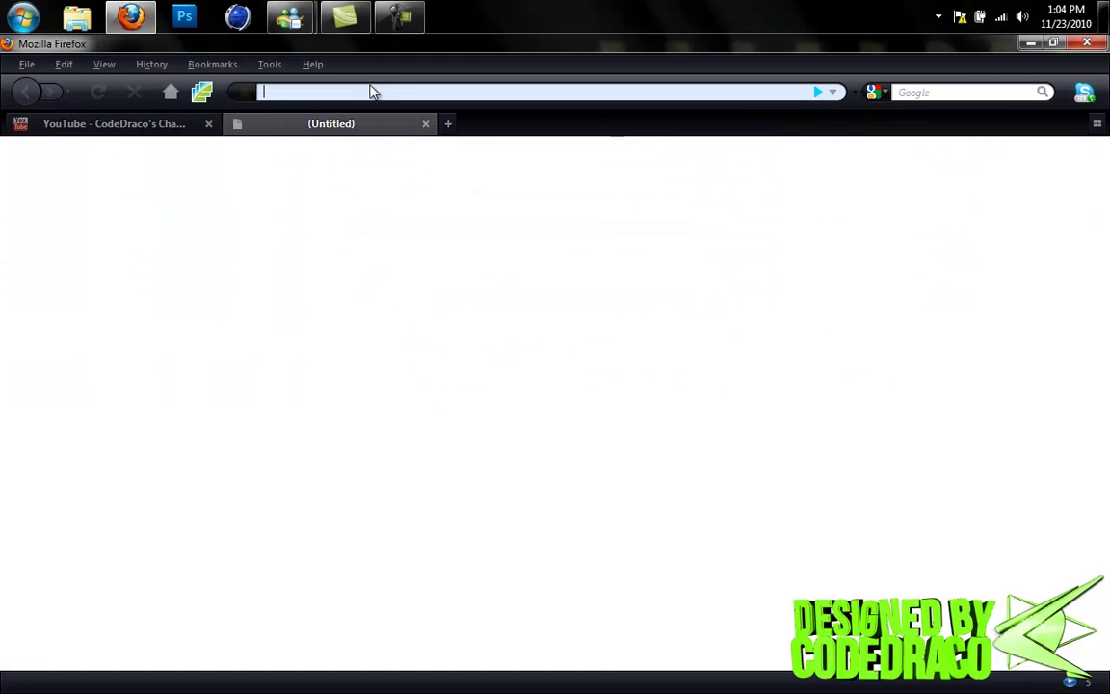
text(y)
key(Down)
text(h)
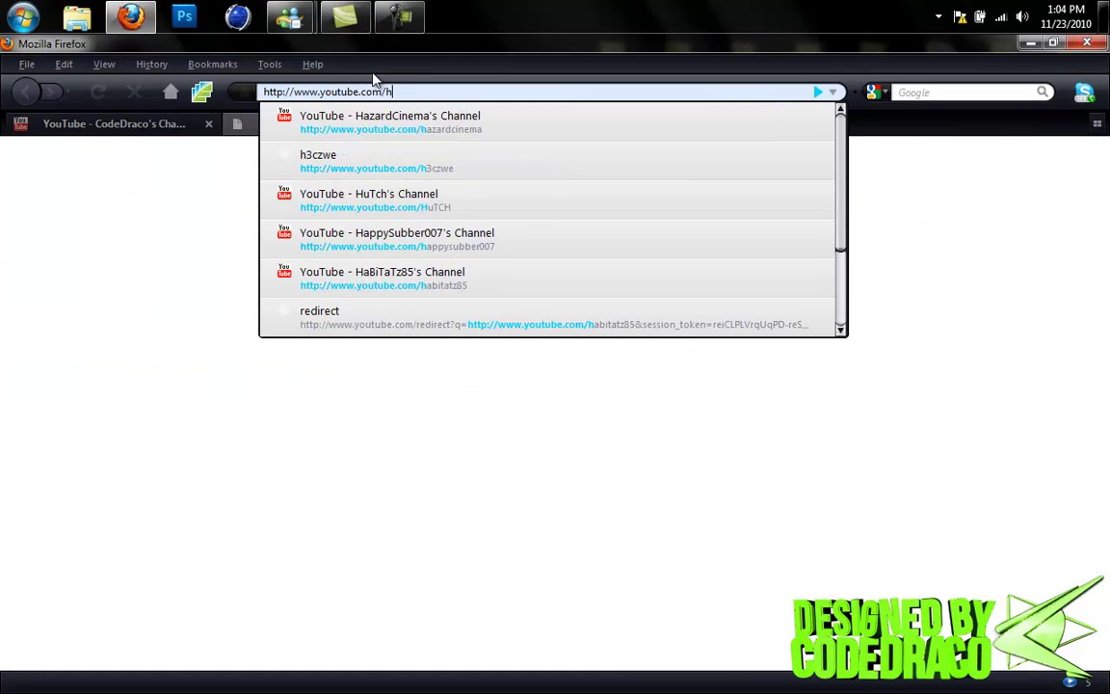
text(4zehd)
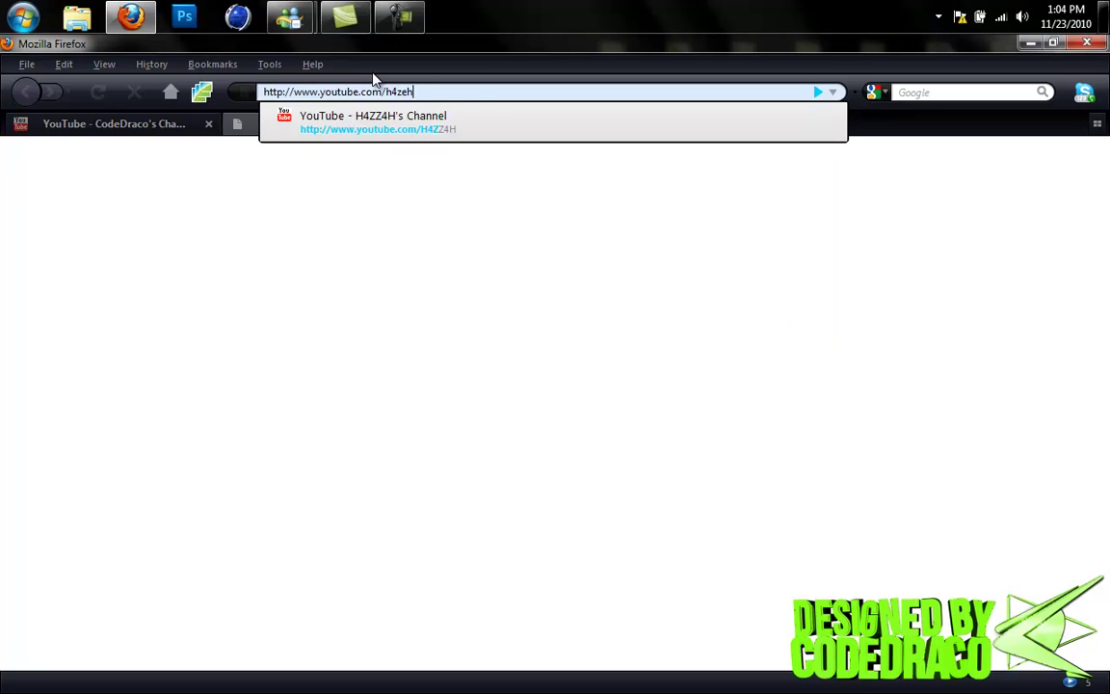
key(Return)
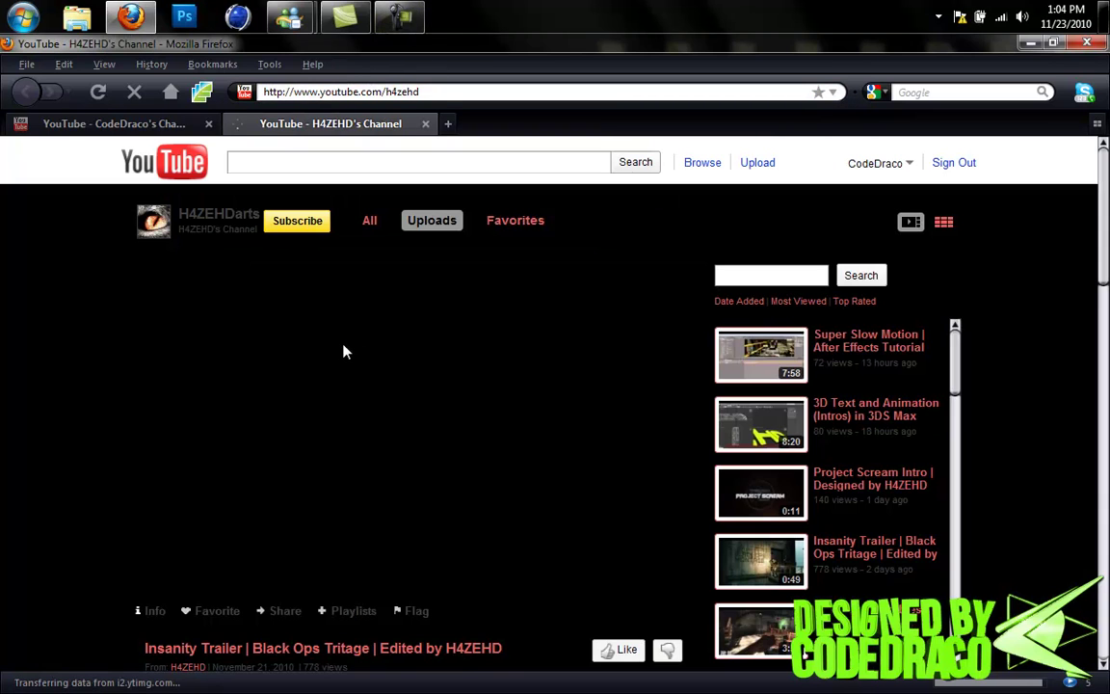
scroll(5, 465, down, 14)
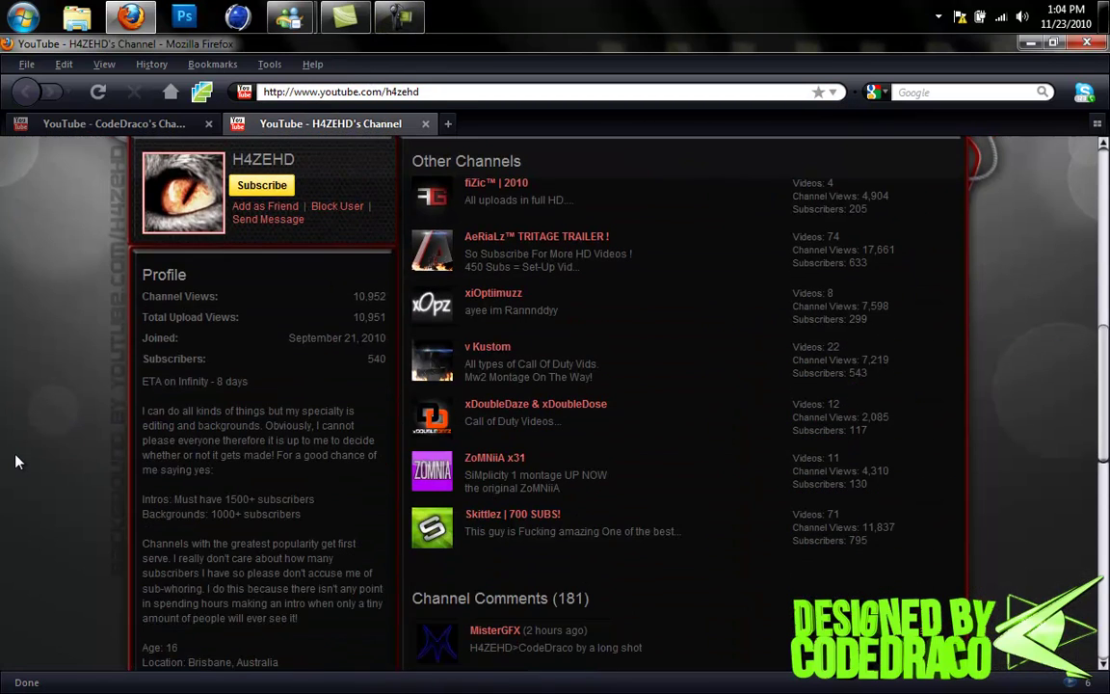
scroll(101, 466, up, 2)
scroll(100, 465, up, 2)
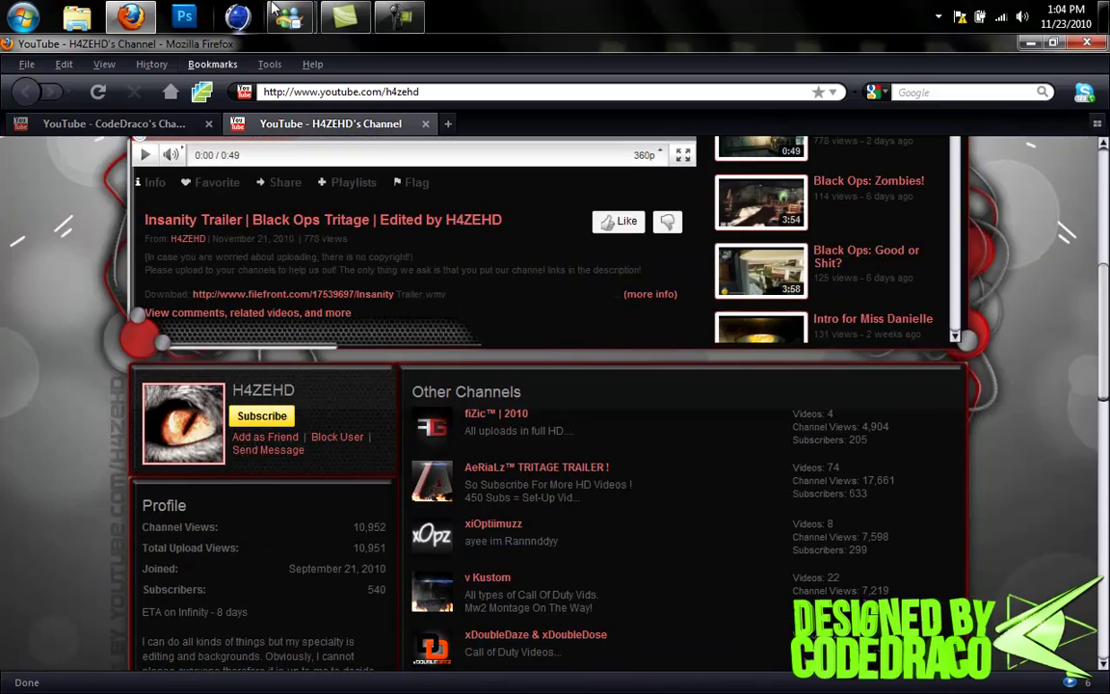
Step: Examine the background design, profile details and channel list on CodeDraco's YouTube channel page
click(131, 124)
scroll(21, 361, down, 6)
scroll(24, 362, down, 15)
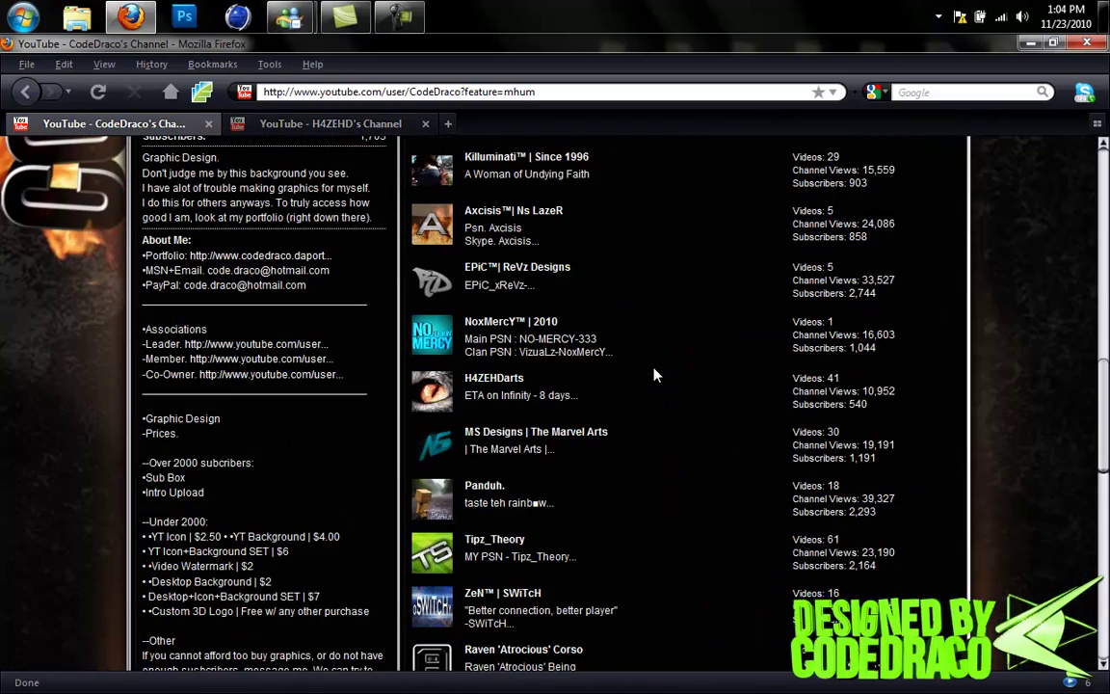
scroll(29, 365, up, 17)
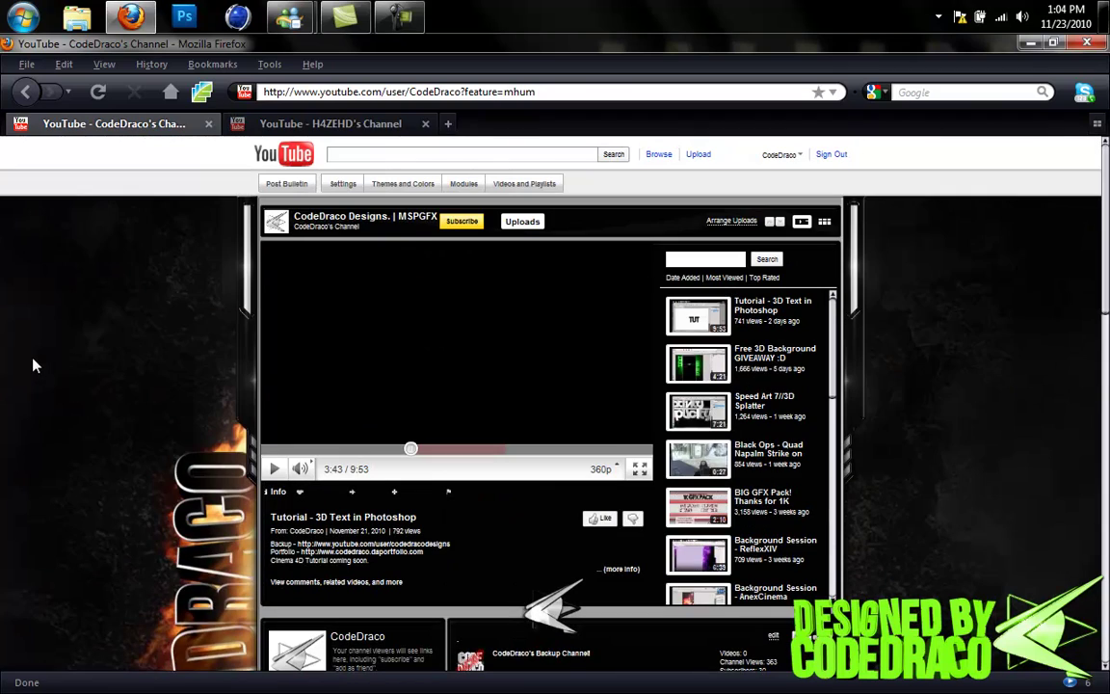
ctrl+scroll(135, 347, up, 3)
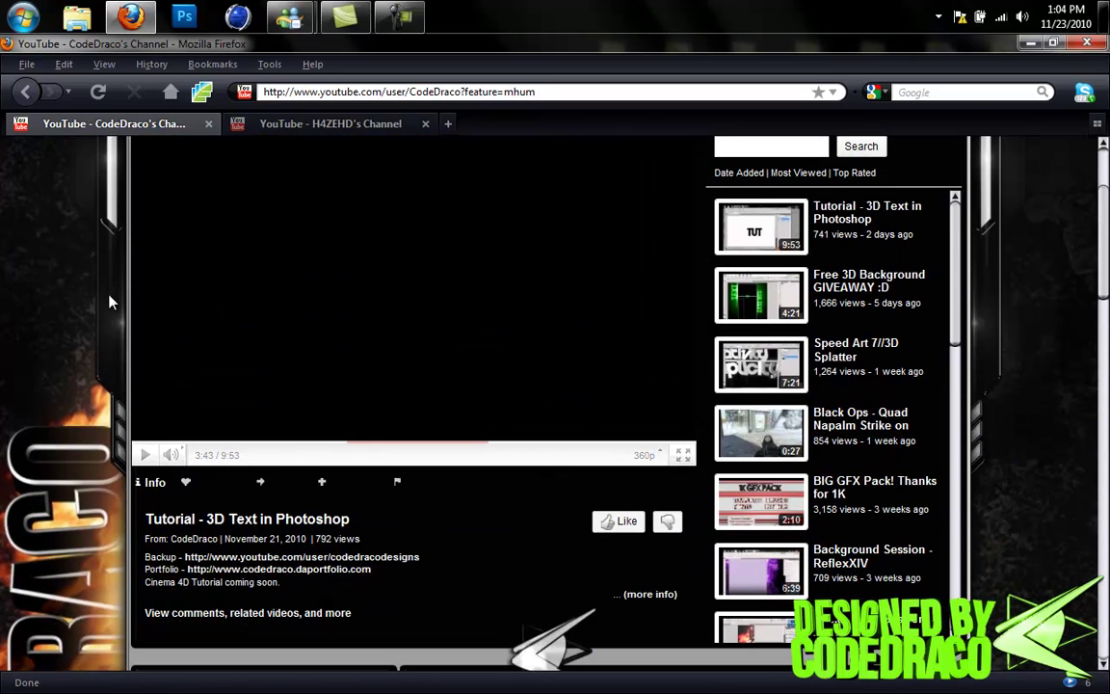
scroll(111, 265, up, 2)
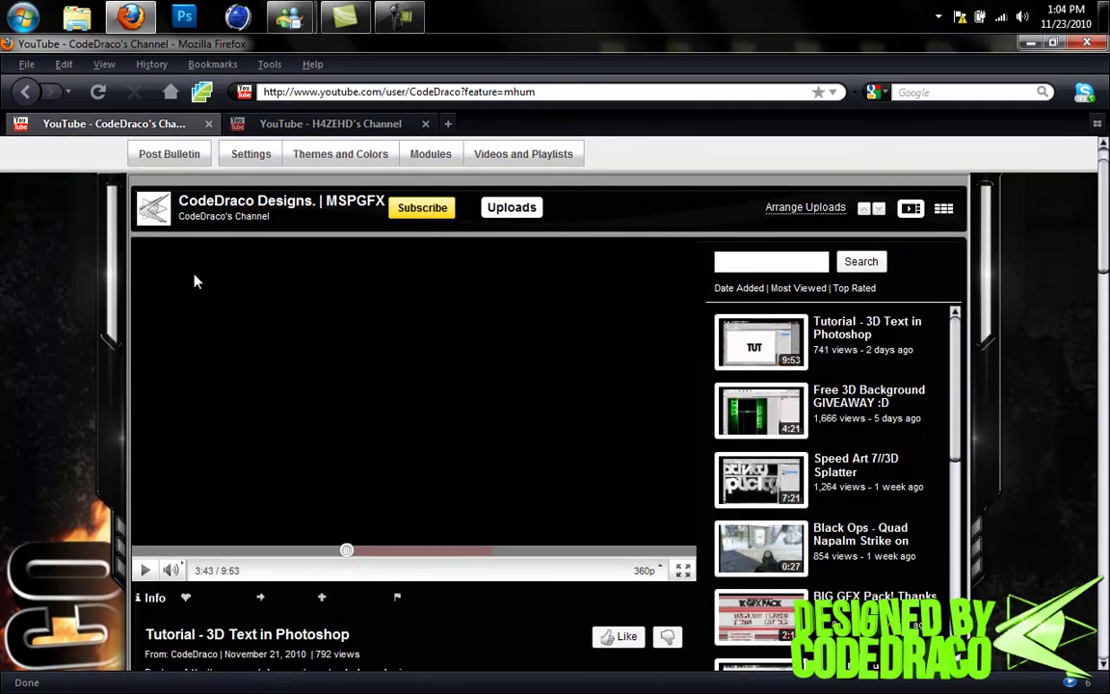
scroll(715, 469, down, 5)
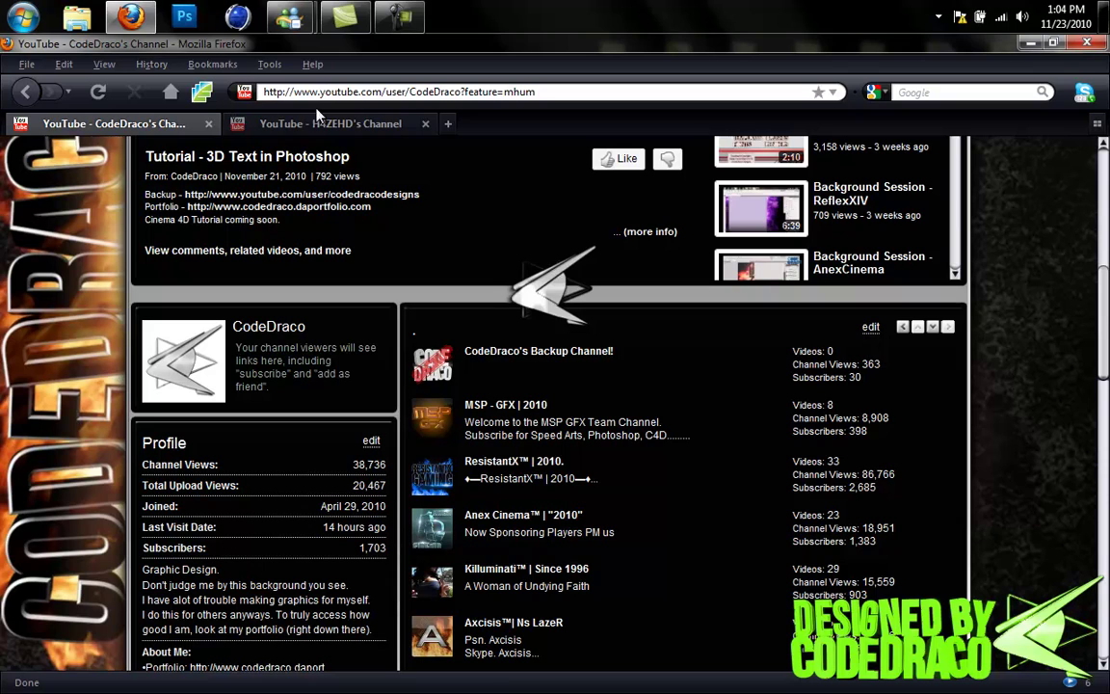
Step: Examine the background design and profile requirements on the H4ZEHD channel page, and minimise the browser
click(298, 128)
drag(94, 274, 113, 212)
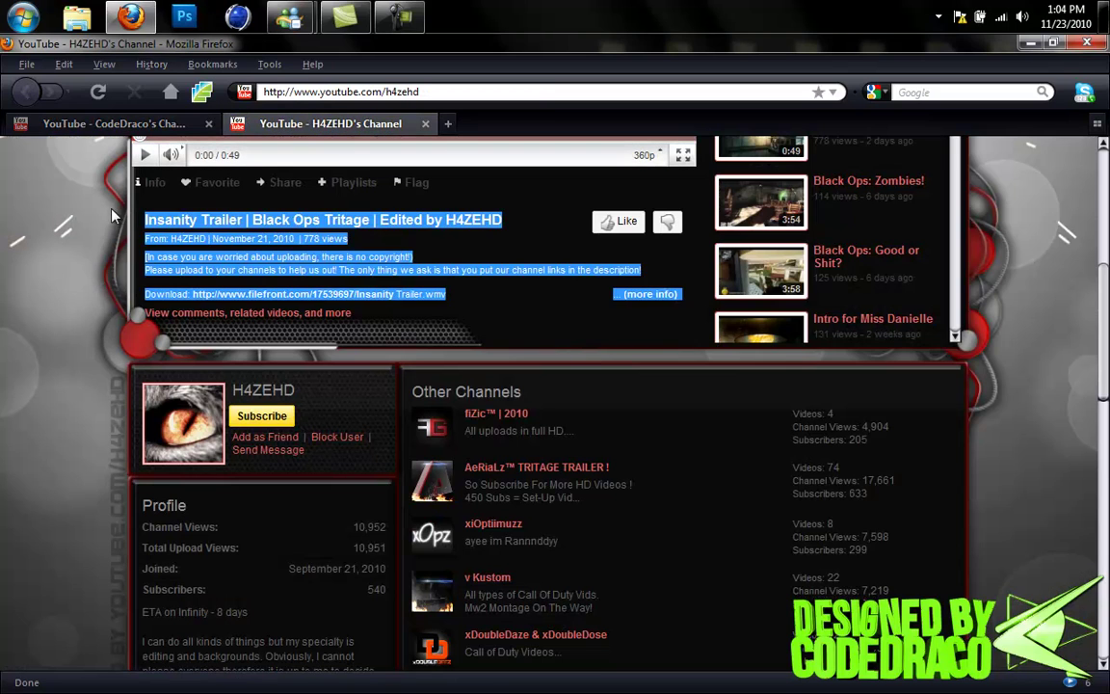
scroll(96, 246, up, 4)
click(95, 250)
scroll(94, 256, up, 2)
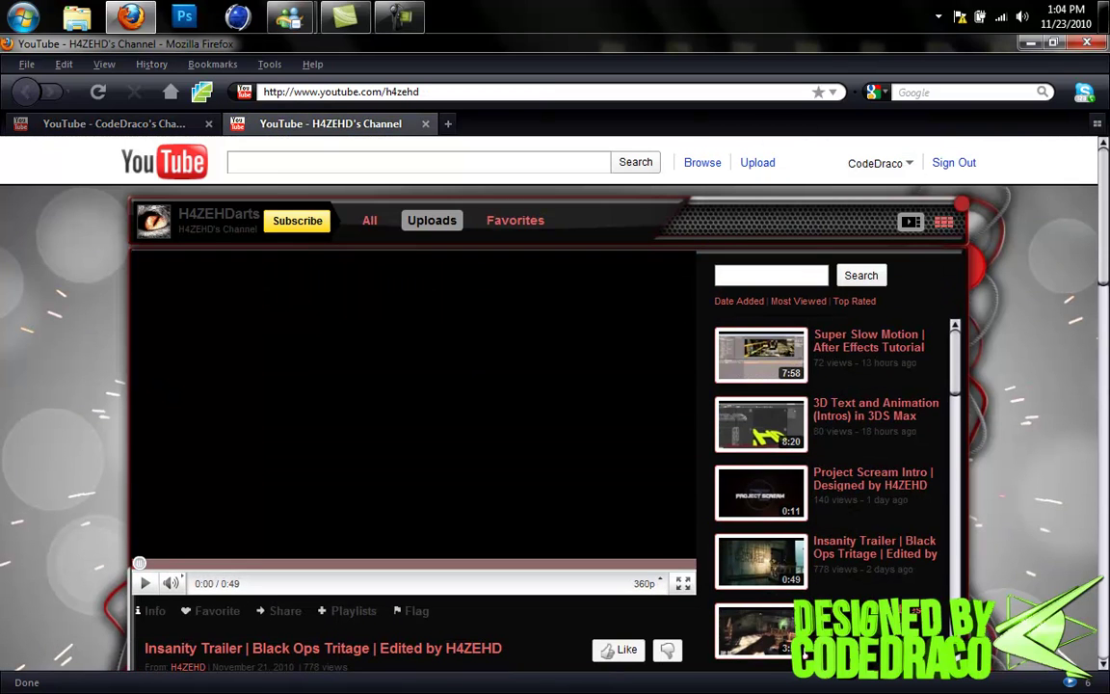
drag(110, 203, 1022, 655)
click(17, 493)
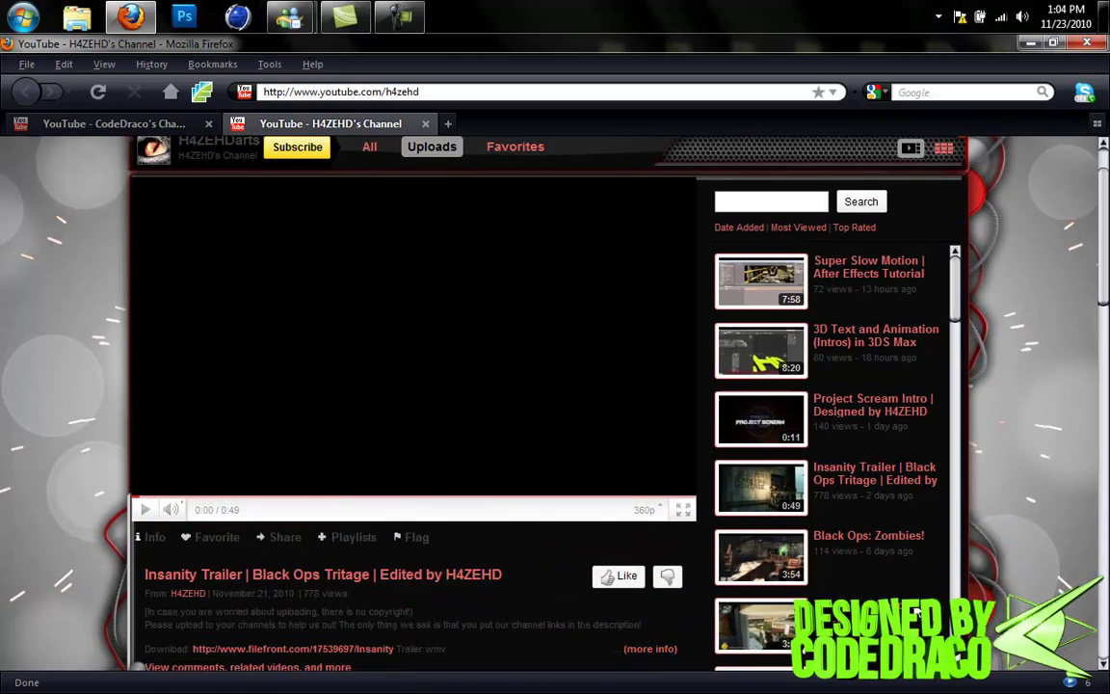
scroll(17, 493, down, 8)
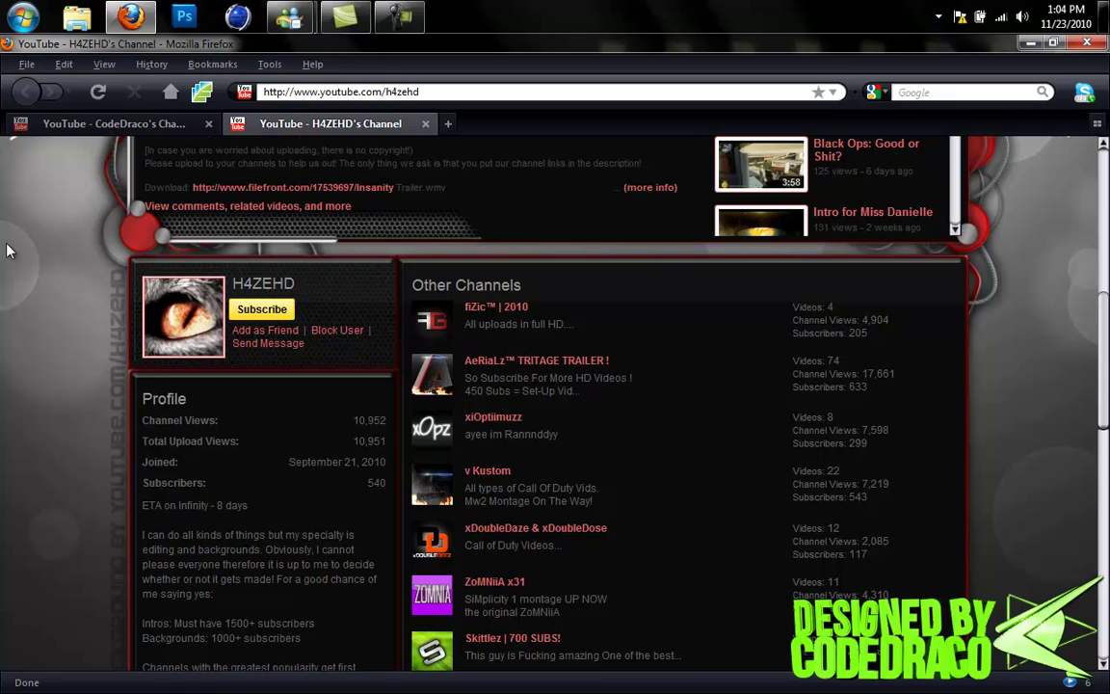
scroll(106, 294, down, 2)
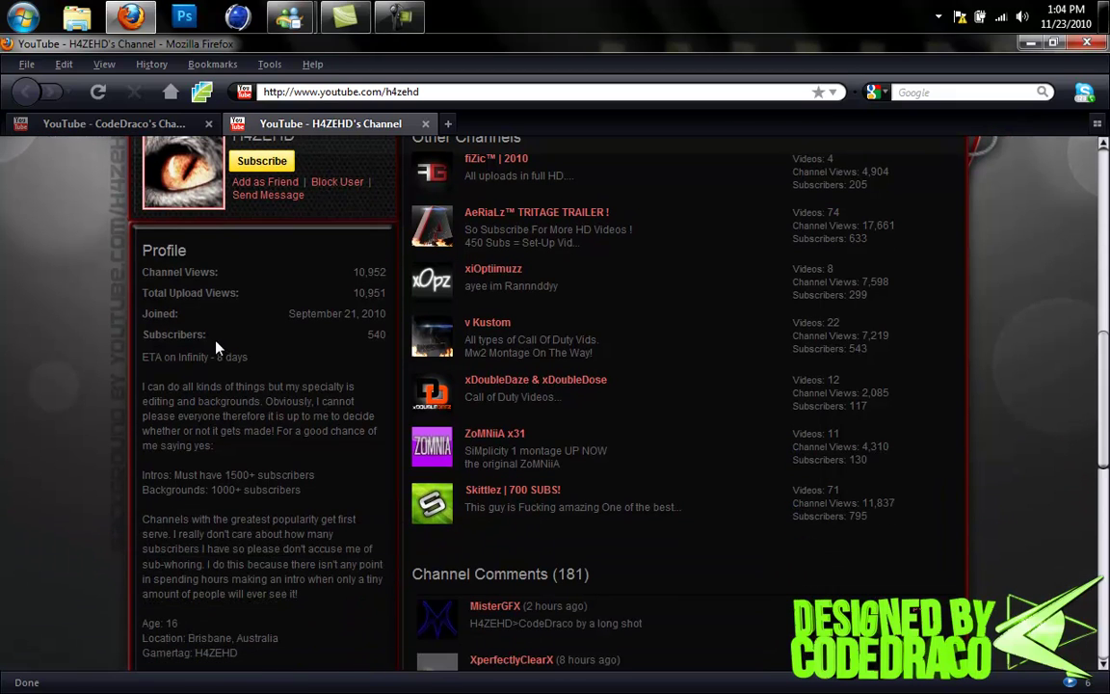
scroll(213, 335, down, 1)
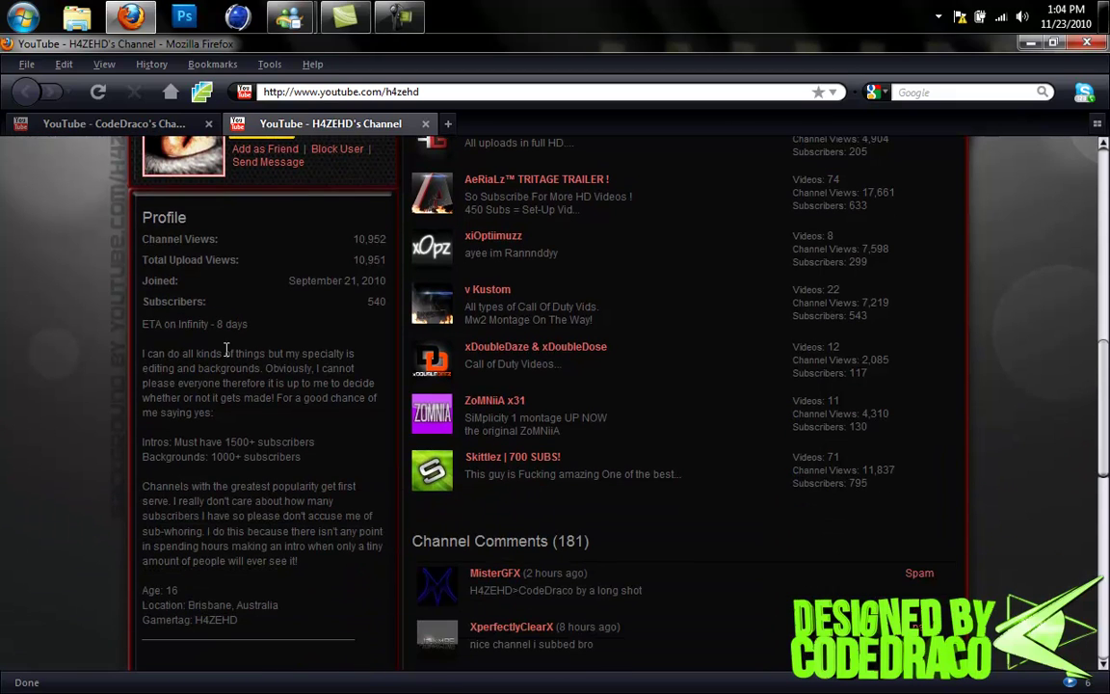
scroll(646, 604, down, 1)
scroll(152, 472, up, 3)
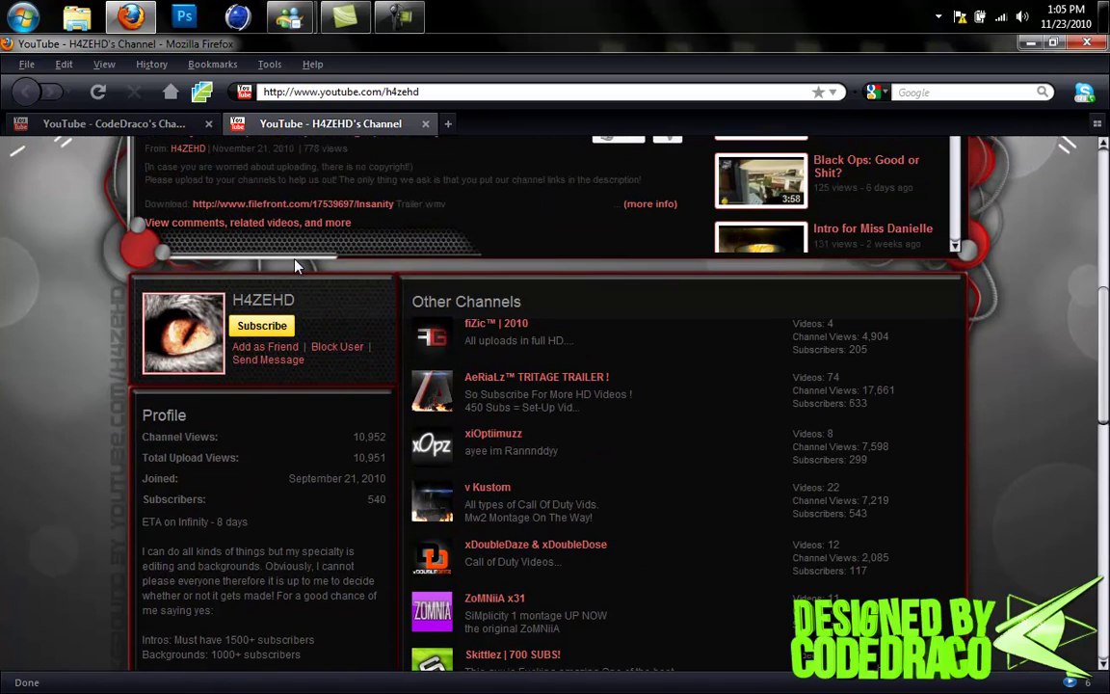
click(1028, 43)
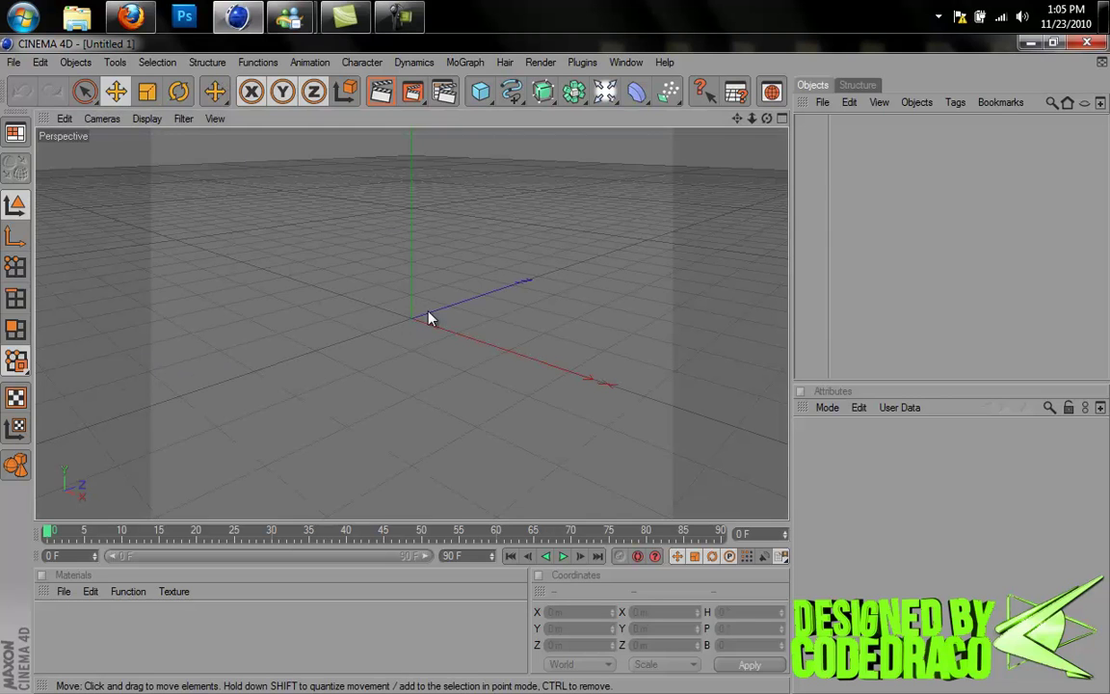
alt+drag(441, 303, 448, 263)
click(537, 63)
click(537, 63)
click(538, 63)
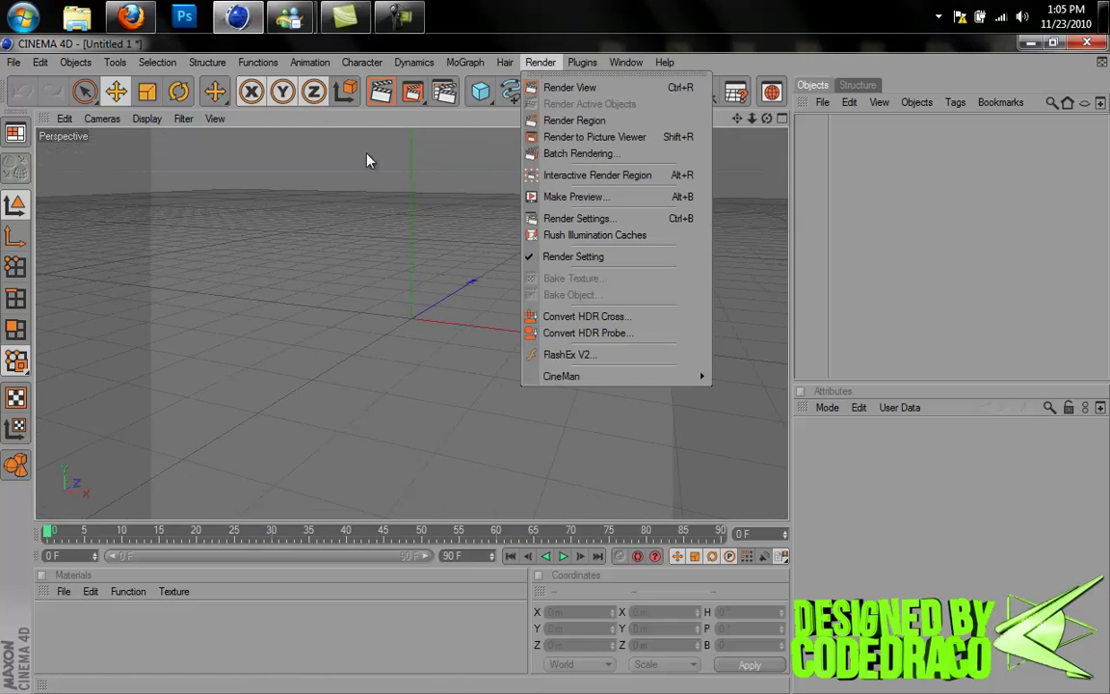
click(266, 248)
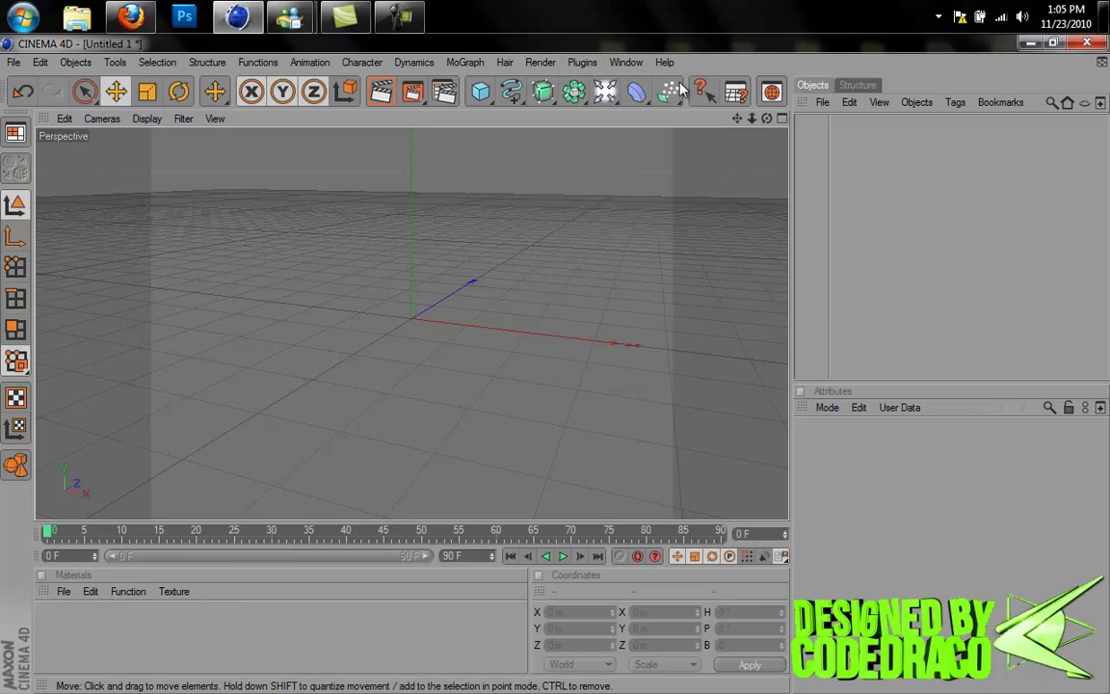
Step: In Cinema 4D's render settings, set the output size to 1280 x 720 pixels and enable Render Region
click(538, 63)
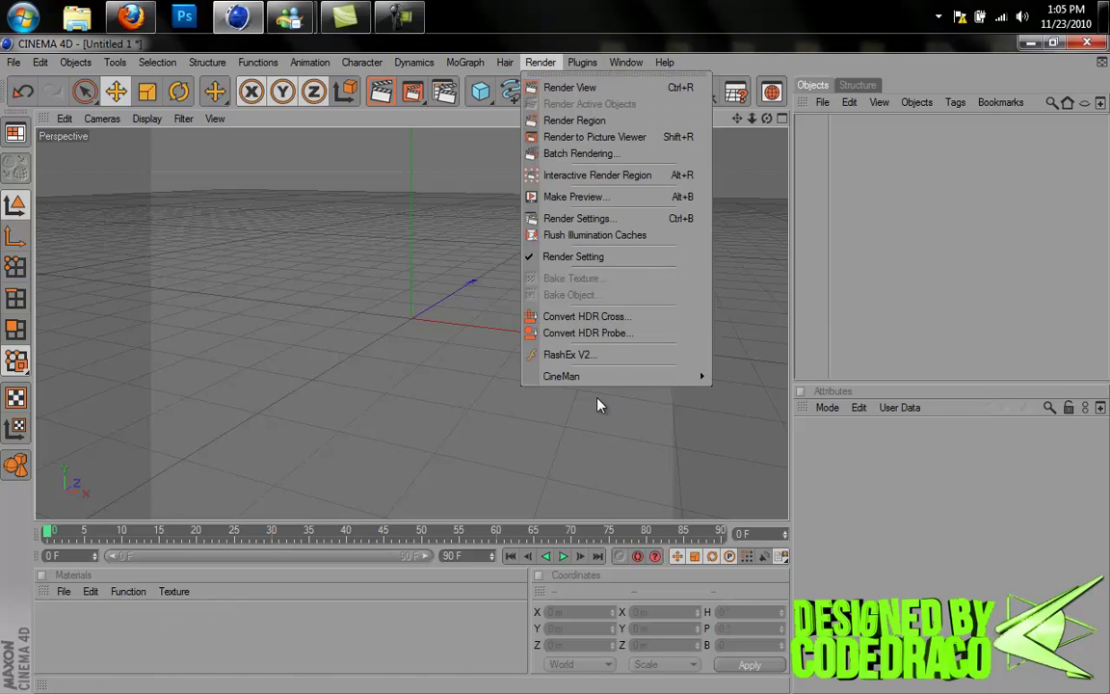
click(578, 219)
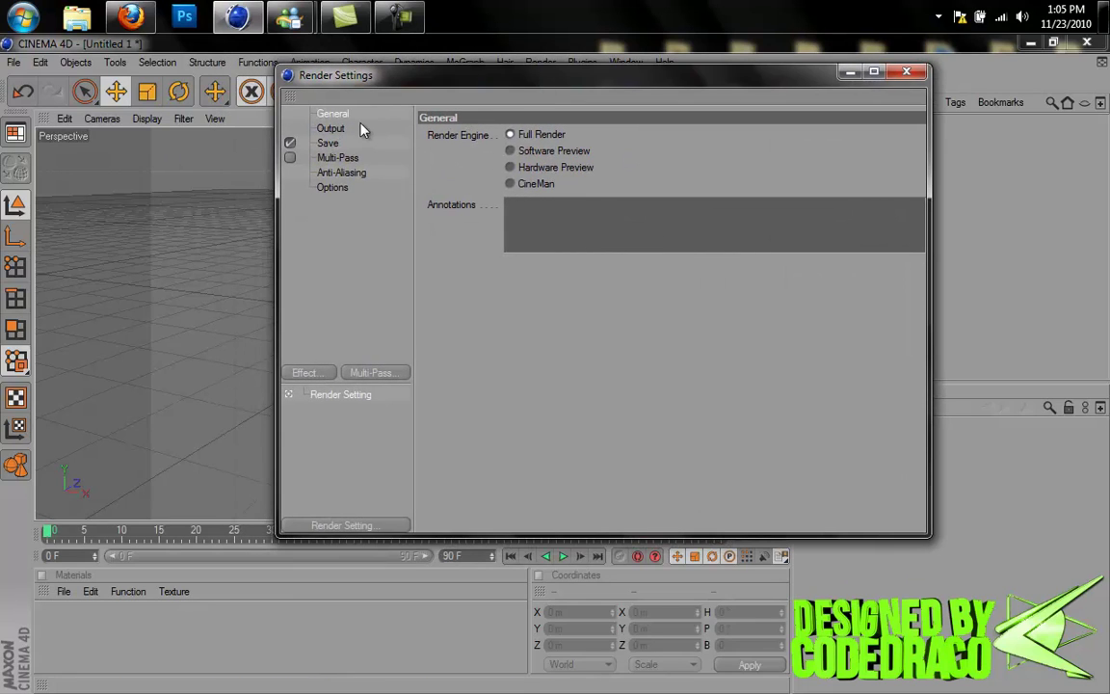
click(331, 128)
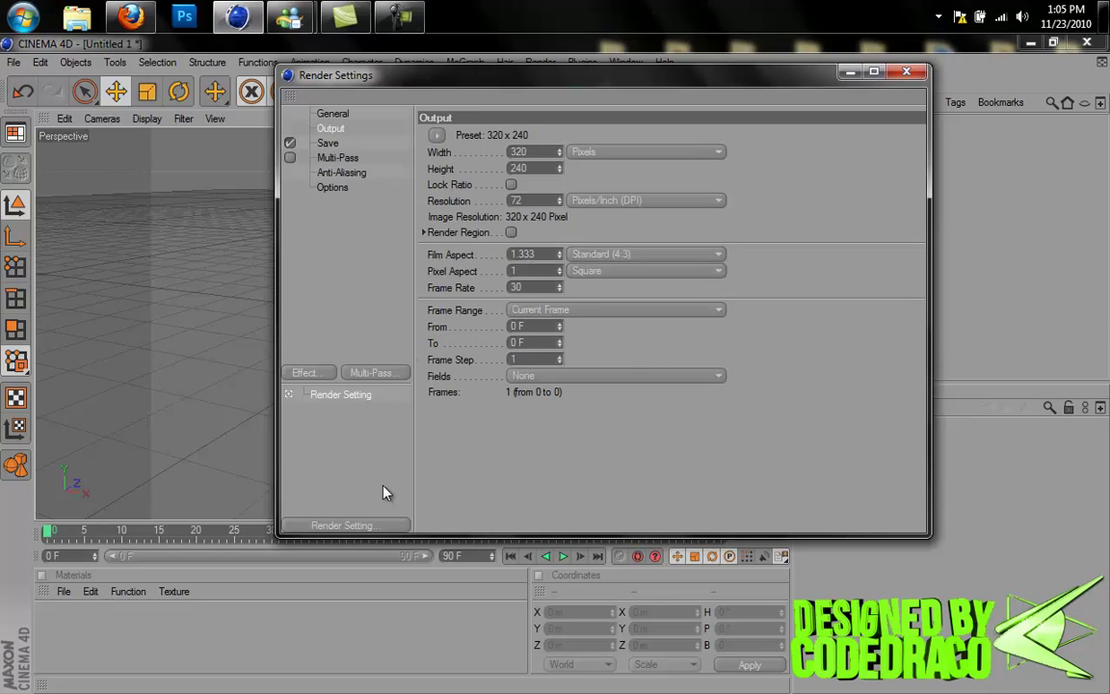
drag(551, 151, 404, 119)
text(1280)
drag(540, 167, 447, 148)
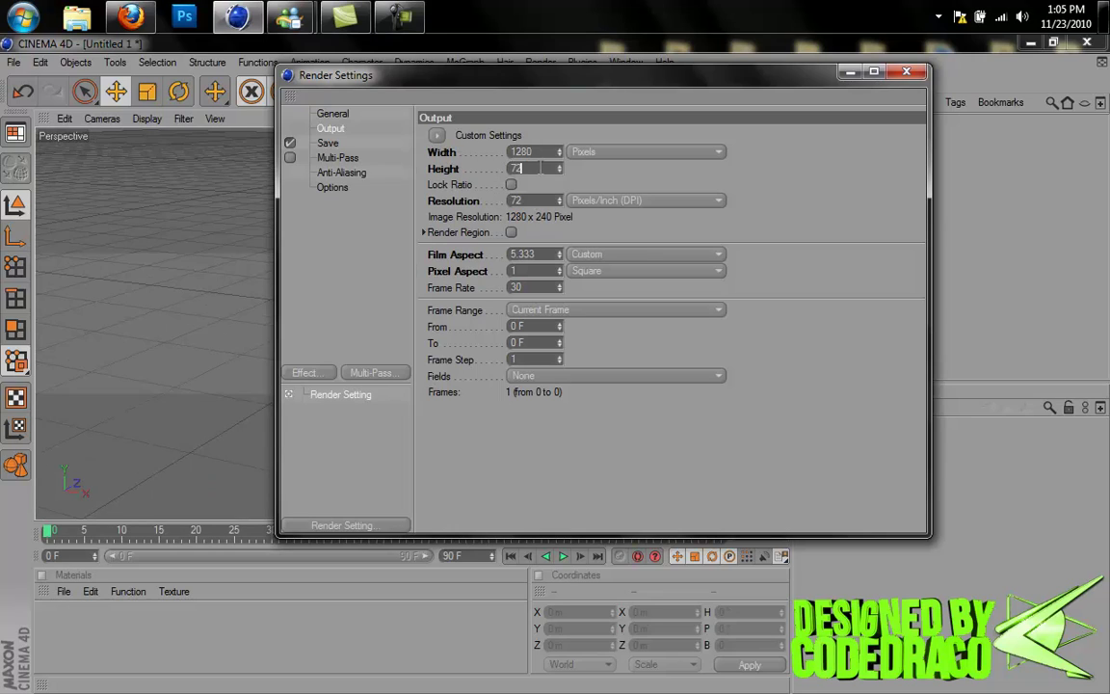
key(Return)
click(511, 233)
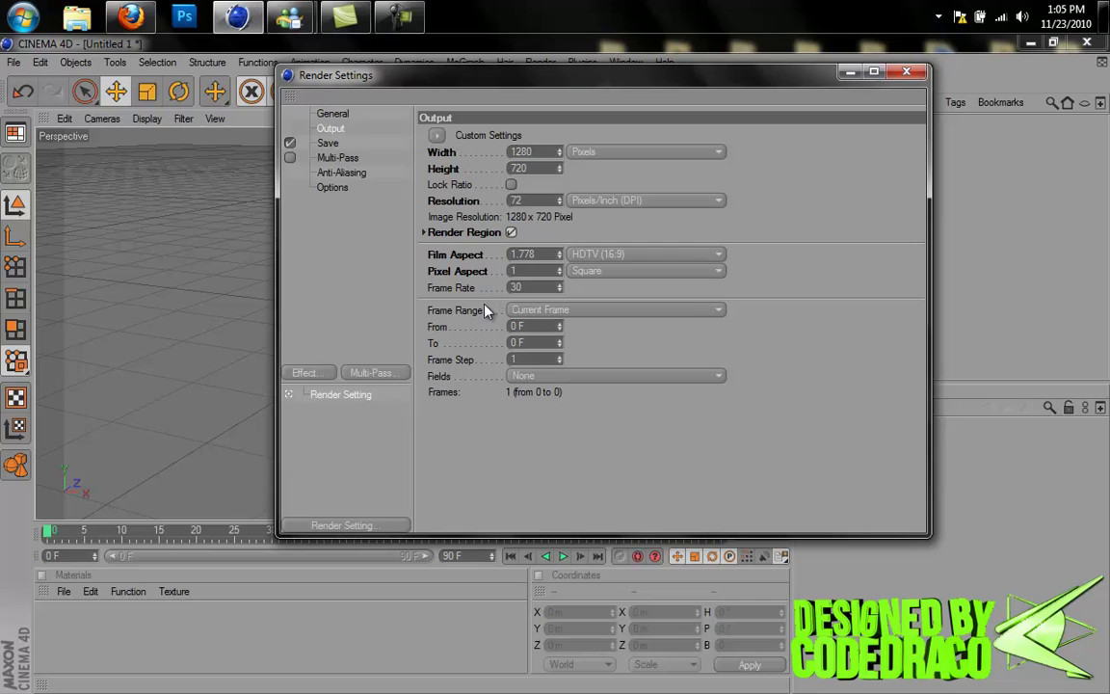
click(512, 233)
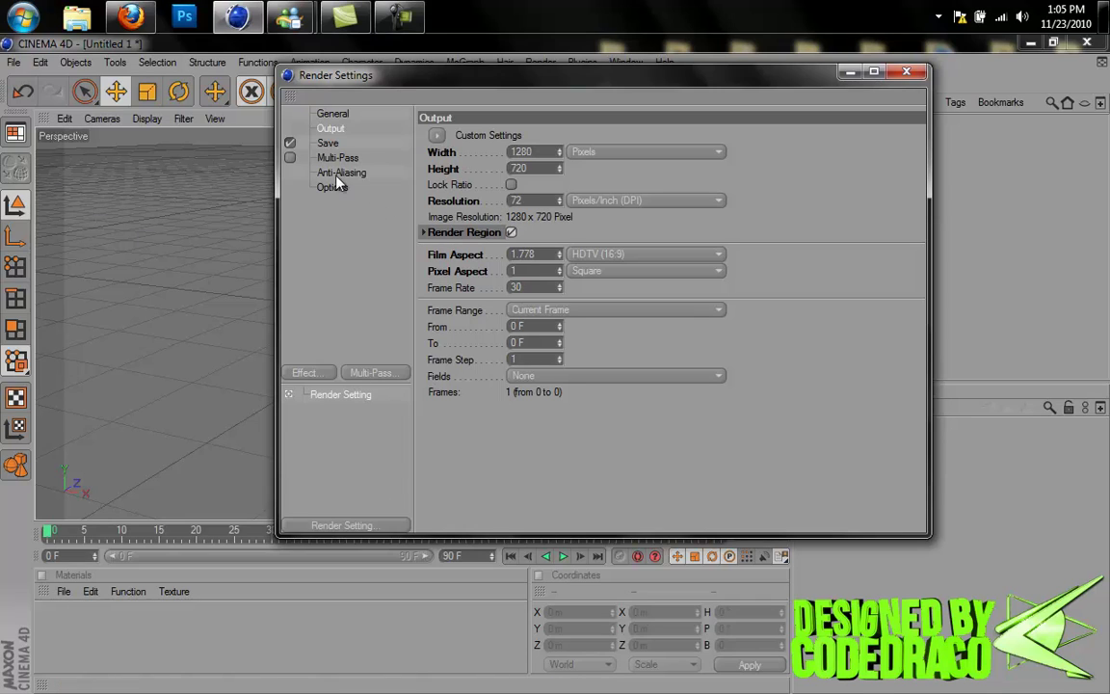
Step: Set the render's save format to PNG and enable its Alpha Channel
click(329, 143)
click(559, 187)
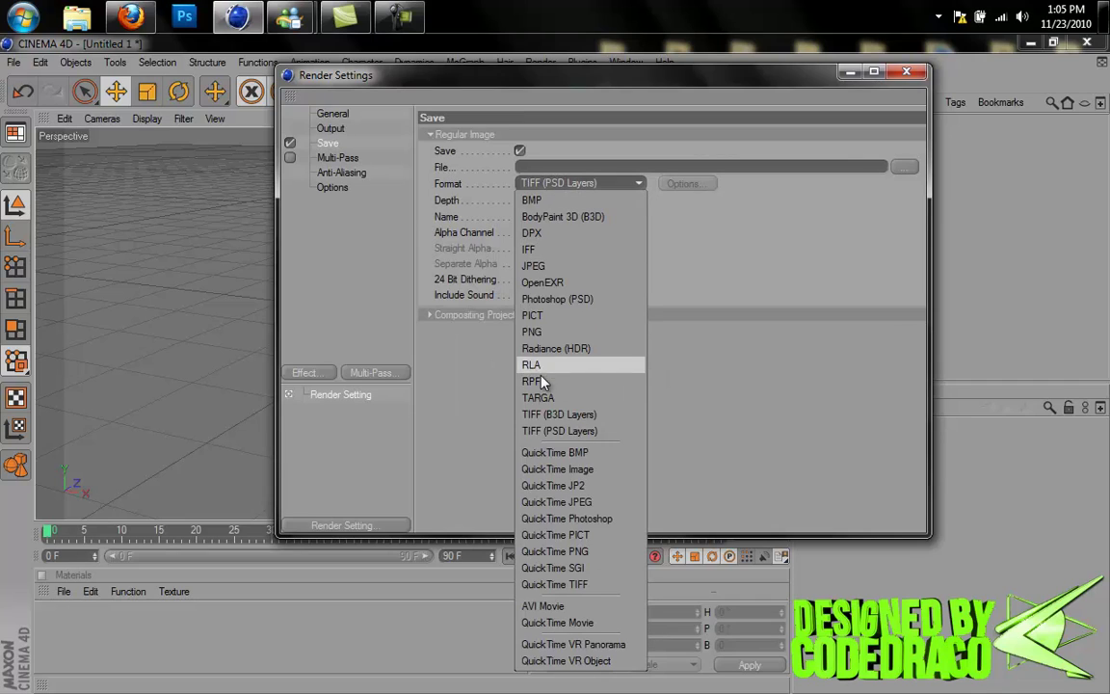
click(535, 334)
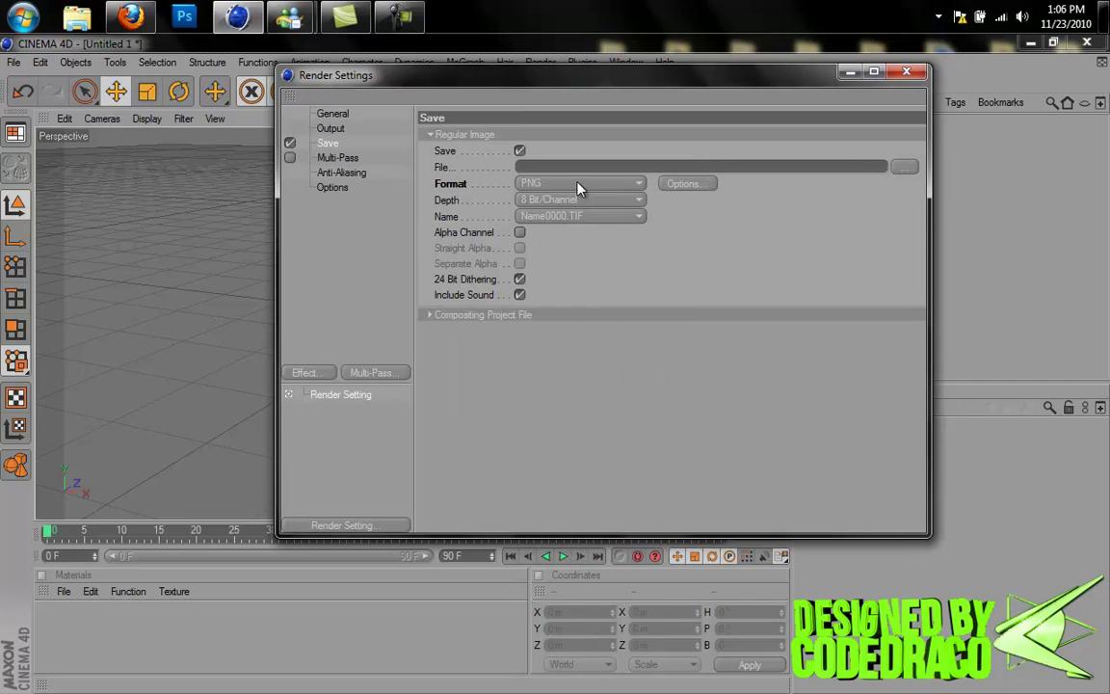
click(520, 236)
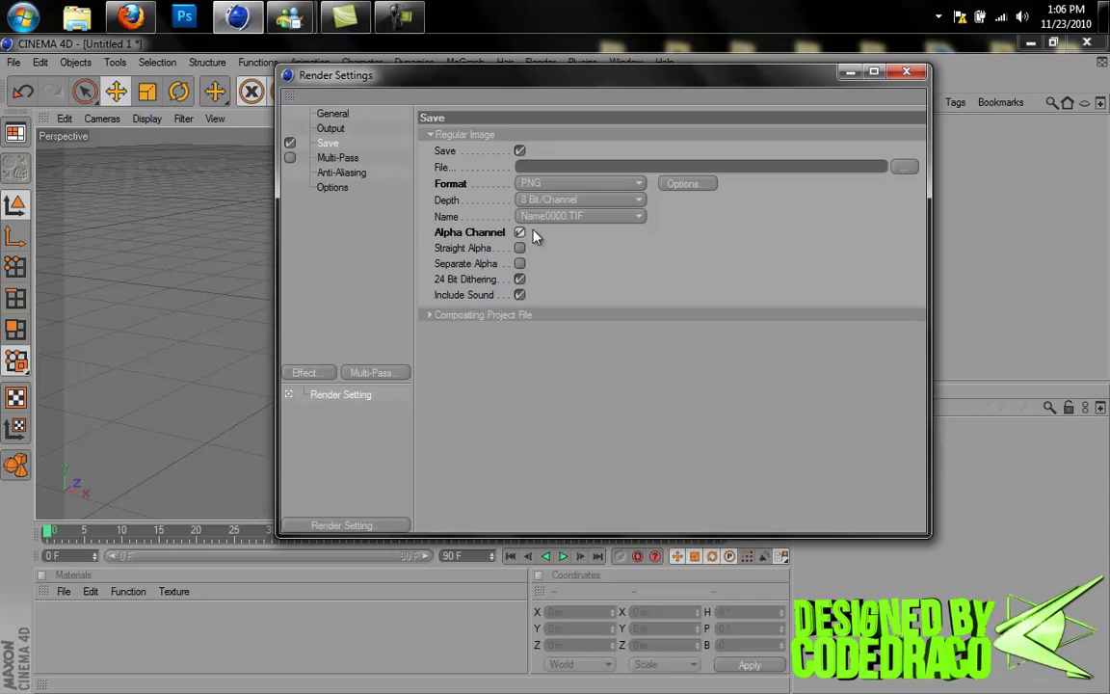
Step: Load the saved Normal render preset, delete the original Render Setting and close the render settings
click(365, 525)
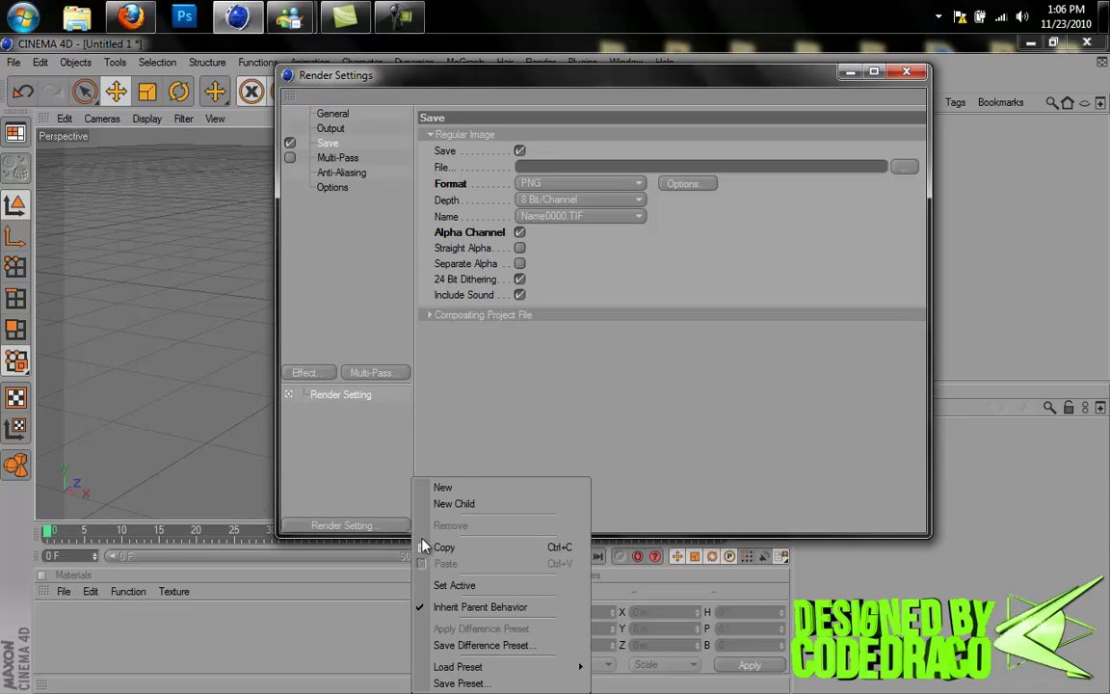
click(607, 673)
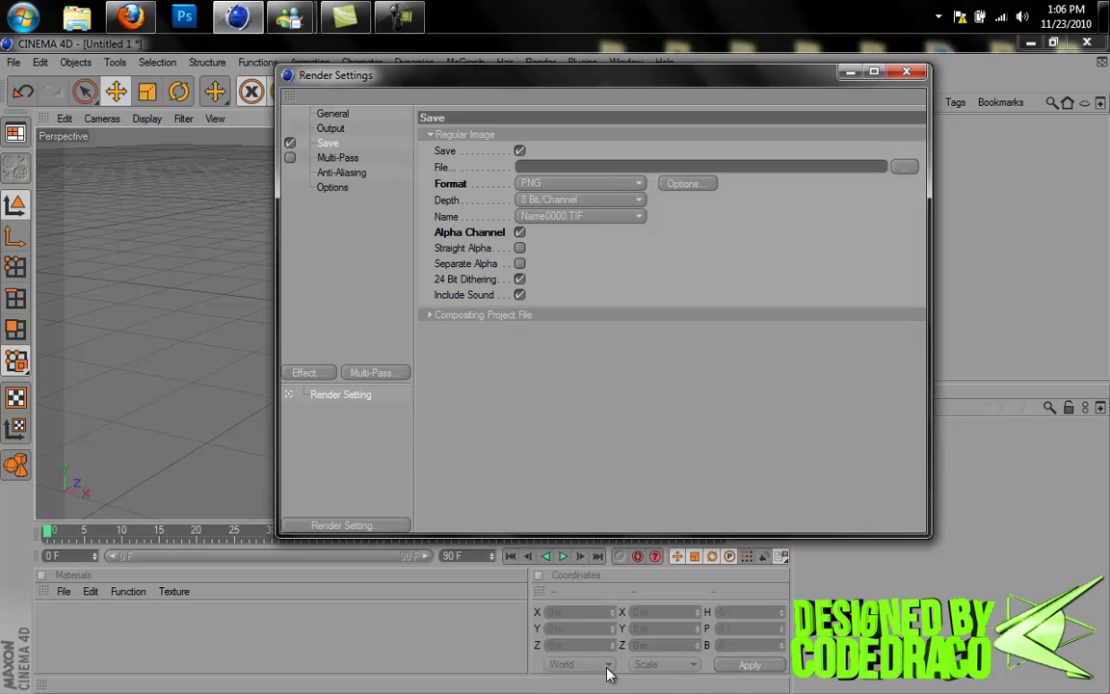
click(363, 520)
mouse_move(511, 669)
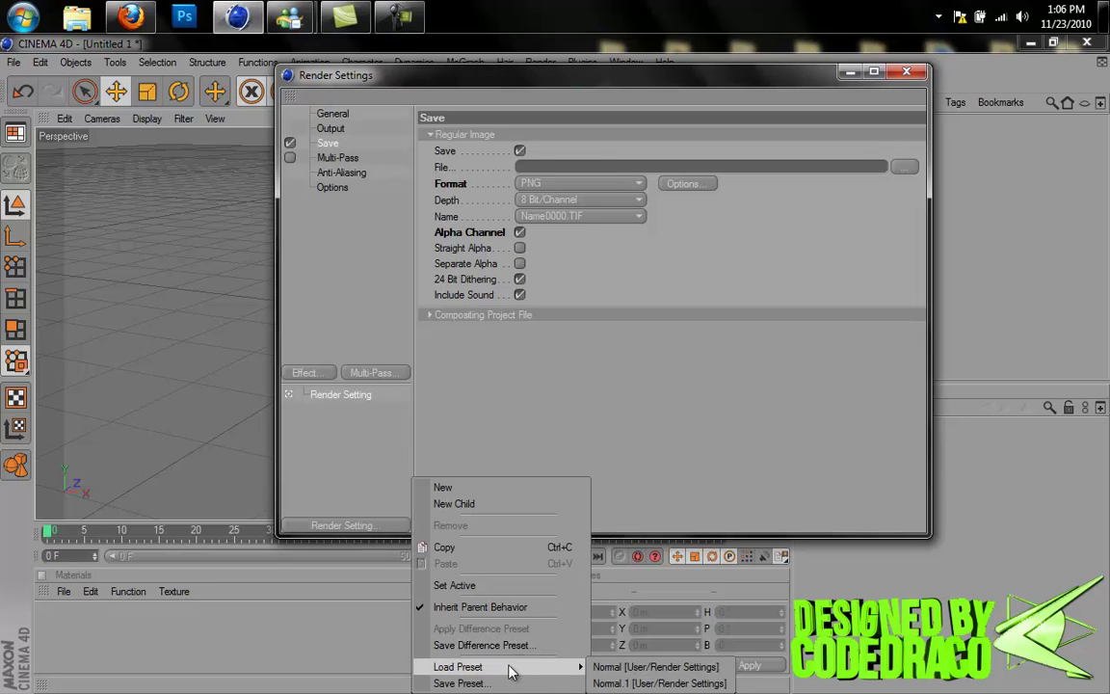
click(625, 683)
click(392, 529)
click(391, 530)
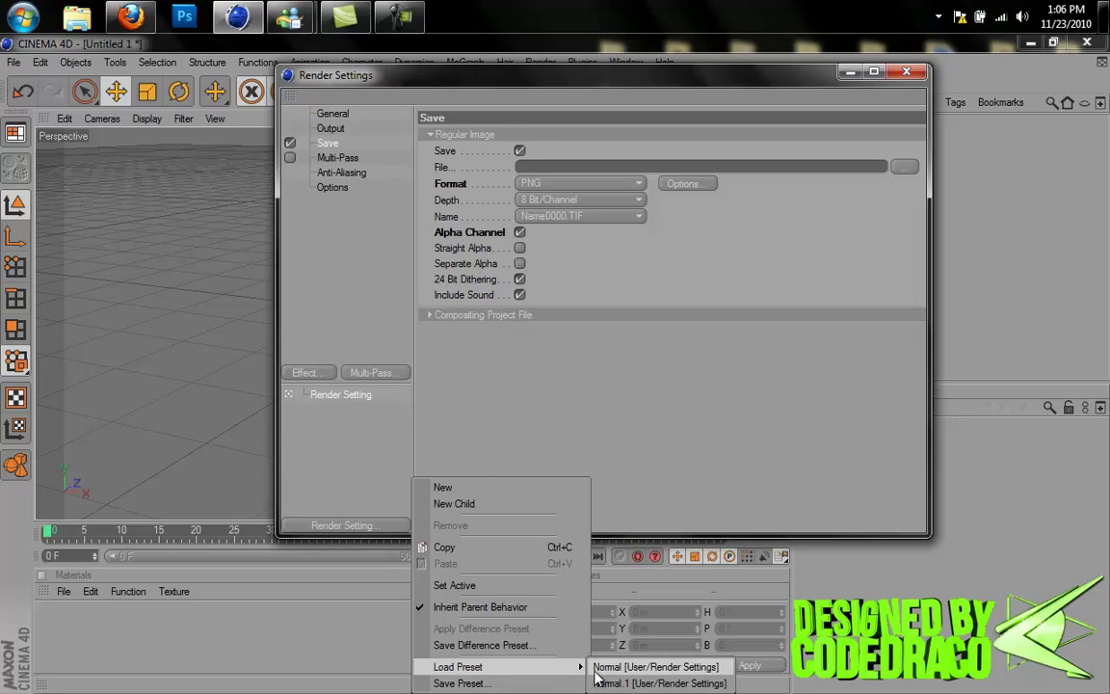
click(627, 665)
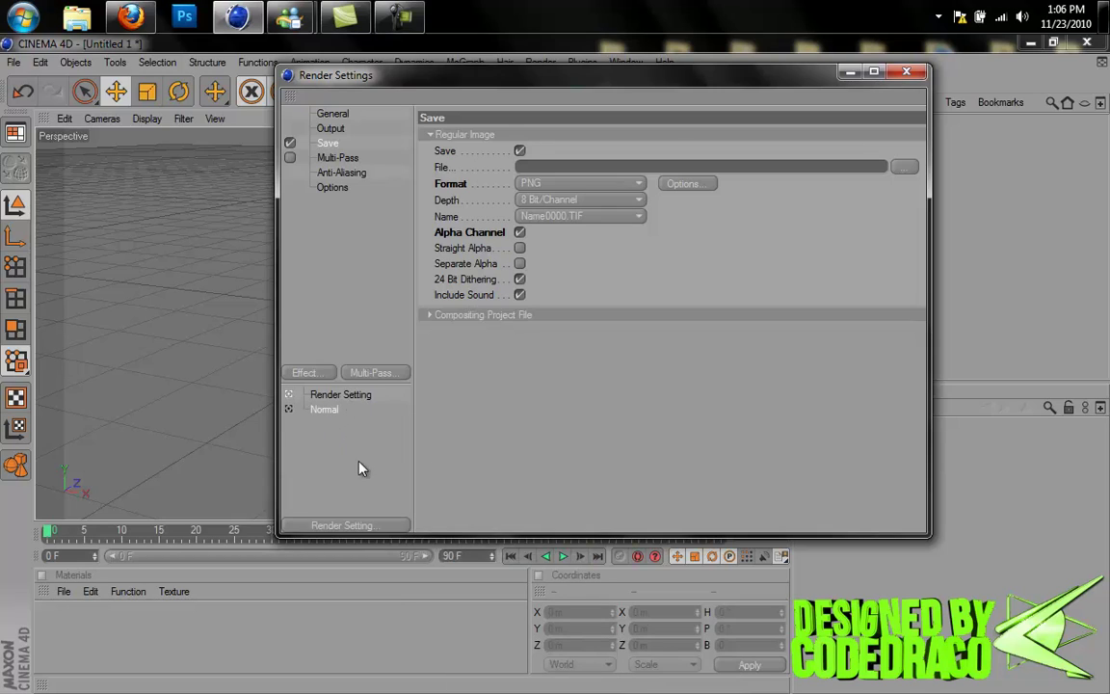
click(358, 395)
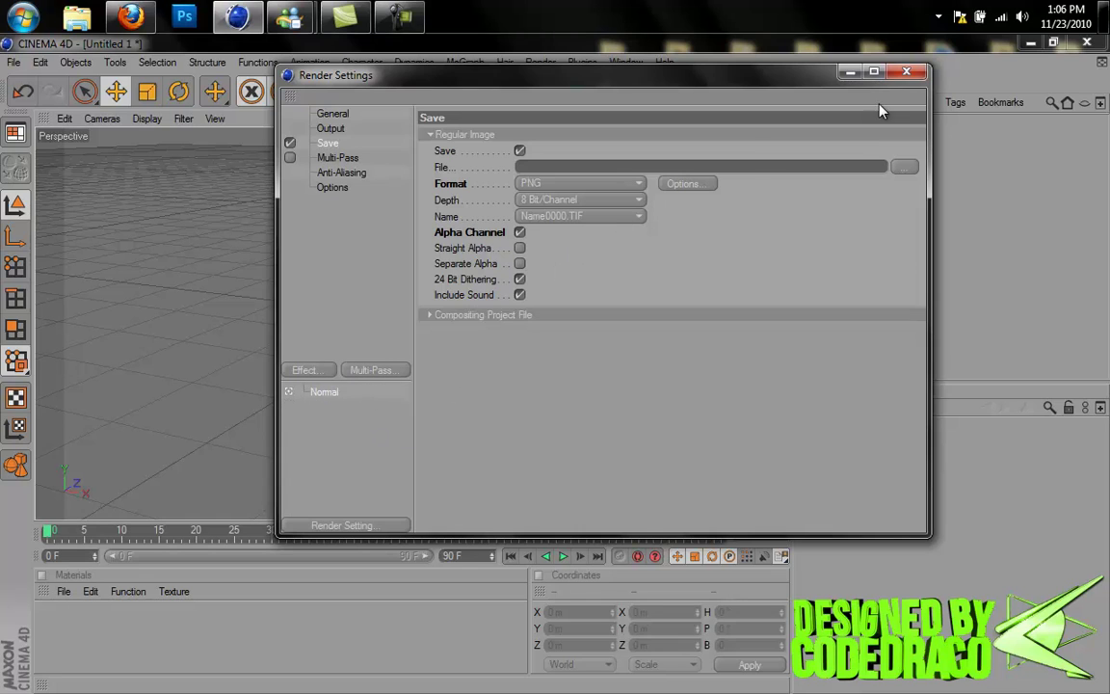
click(904, 72)
alt+drag(553, 369, 557, 367)
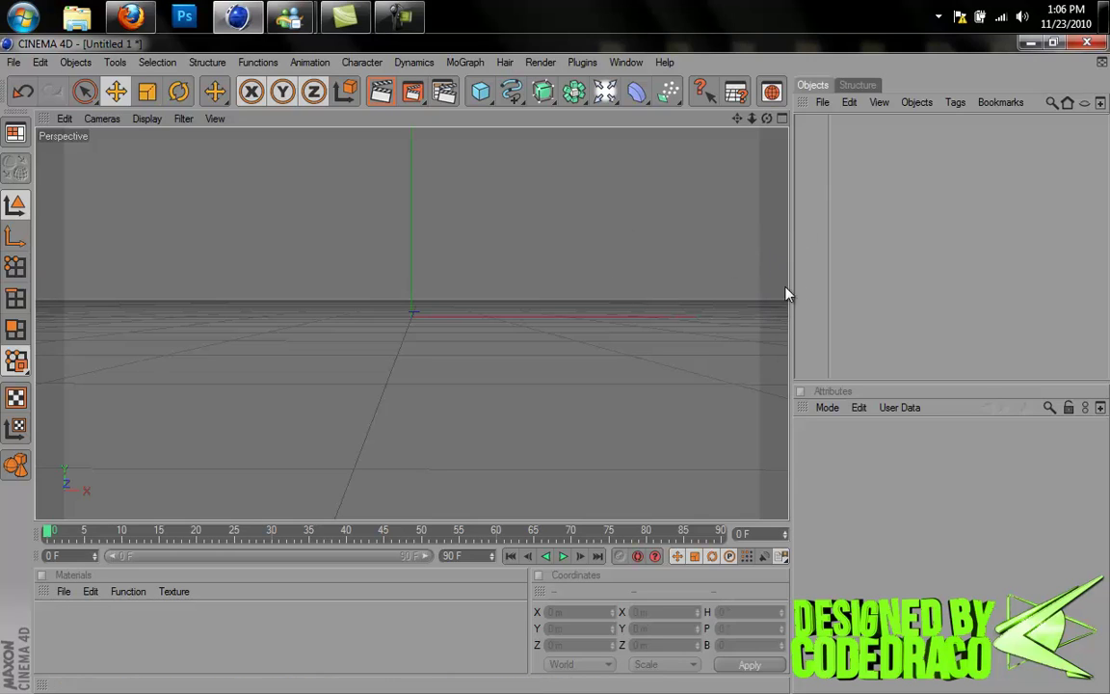
alt+drag(559, 366, 558, 369)
drag(518, 108, 748, 231)
drag(858, 483, 819, 494)
text(fesdfdfd)
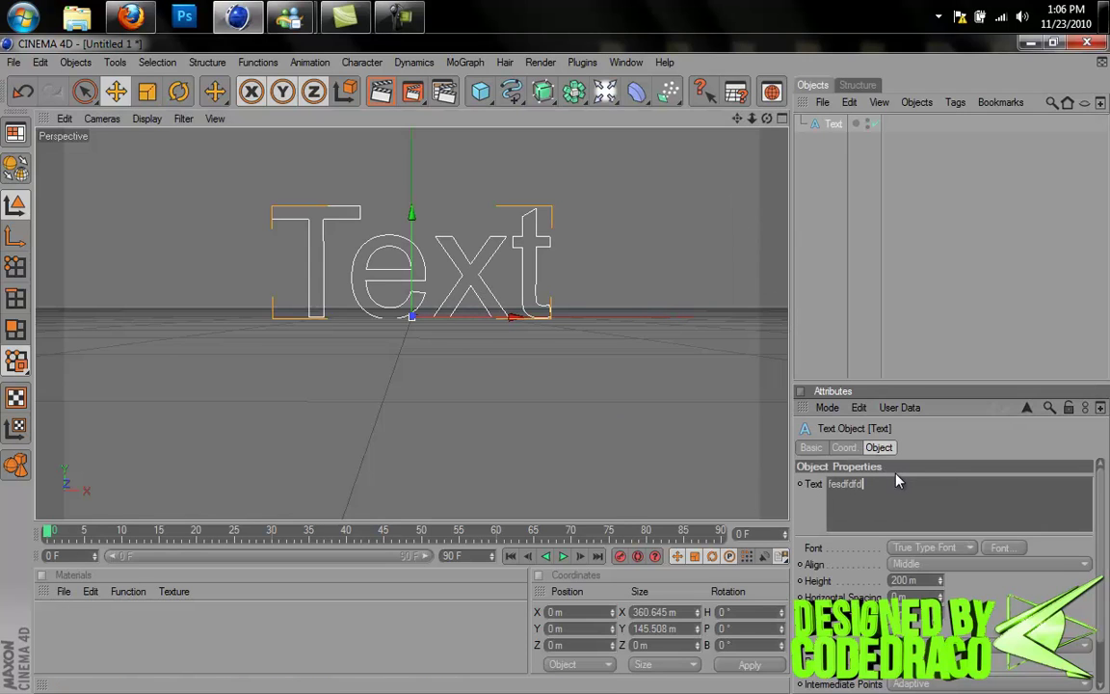
drag(542, 92, 662, 471)
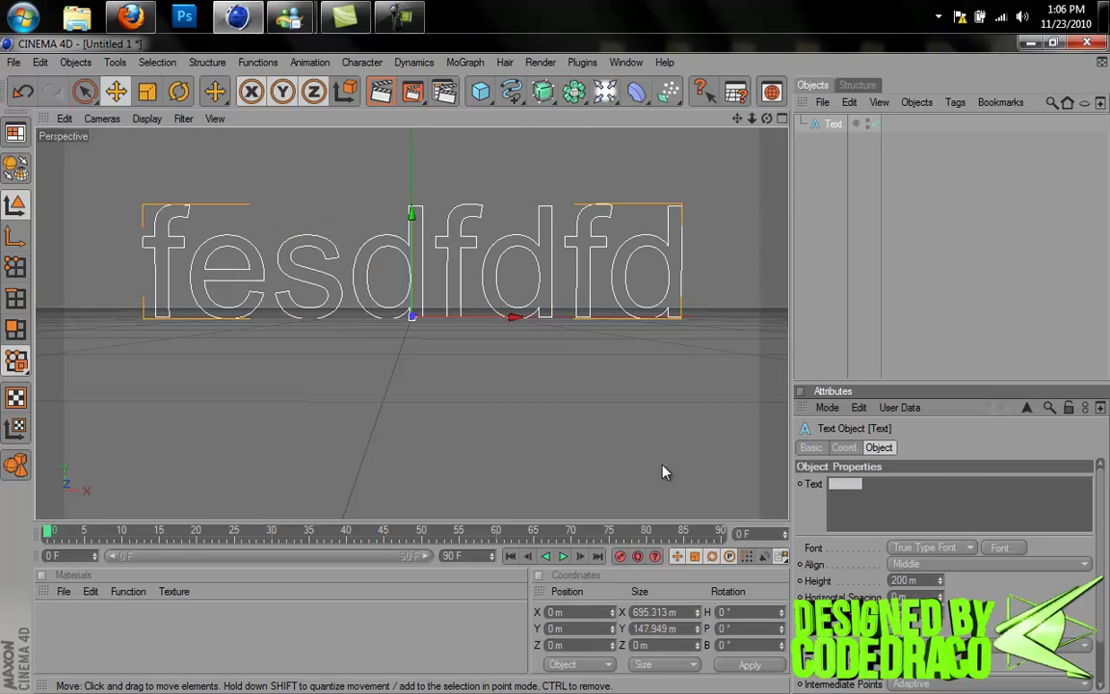
key(BackSpace)
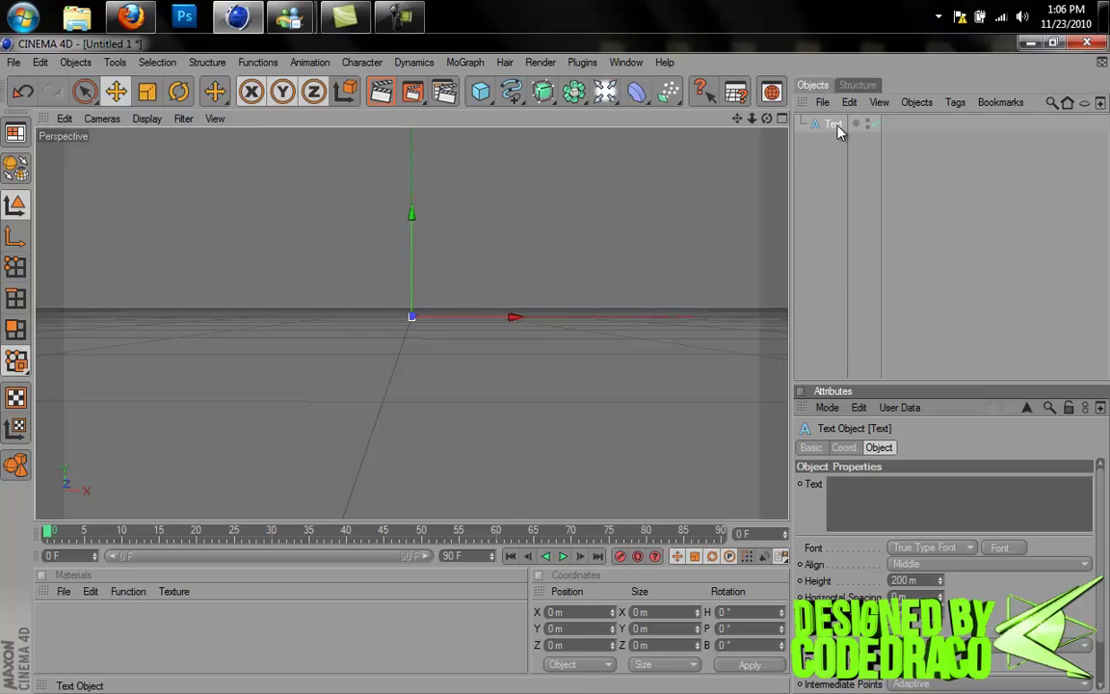
key(Delete)
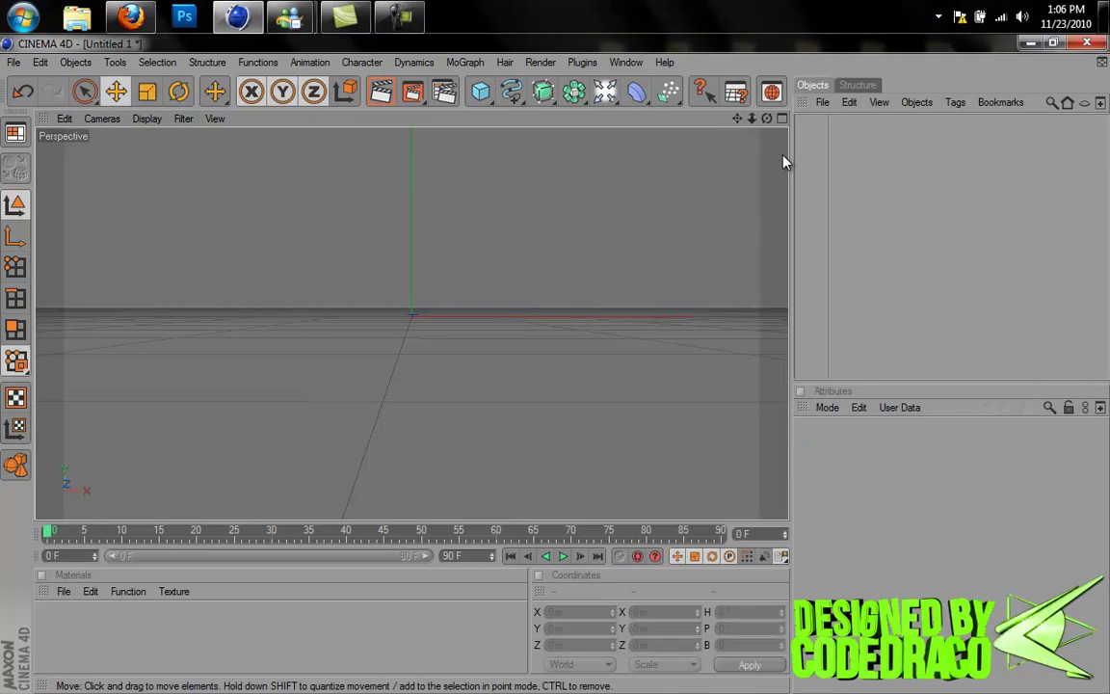
Step: Add a MoGraph Text Object to the scene and set its alignment to Middle
click(466, 63)
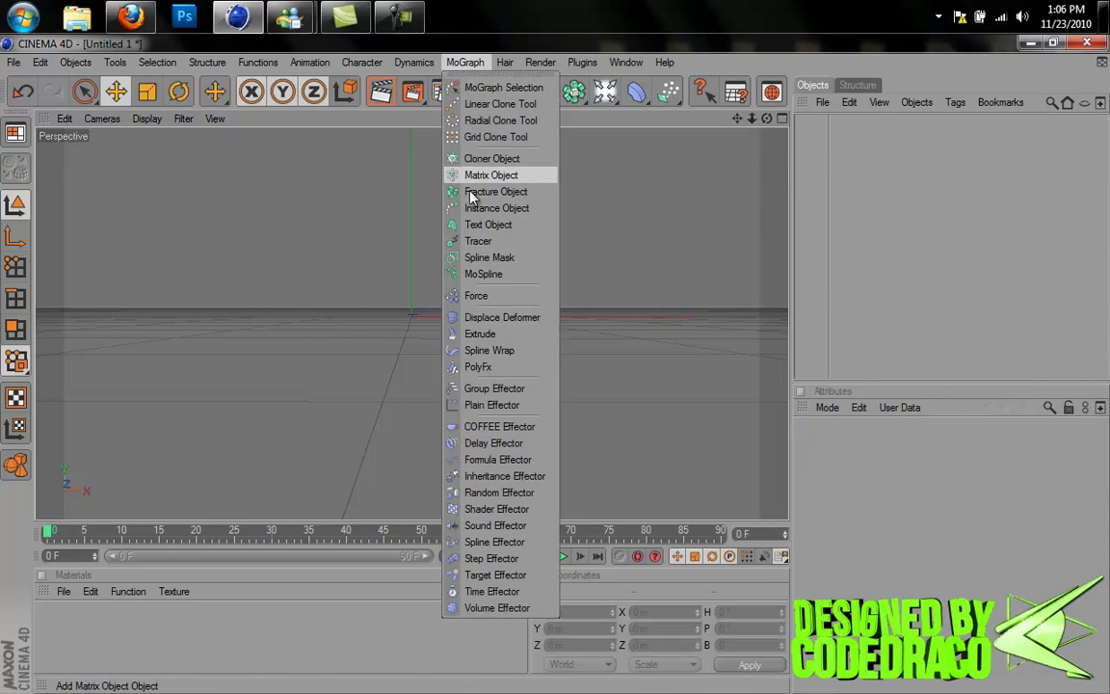
click(487, 224)
alt+drag(531, 376, 554, 373)
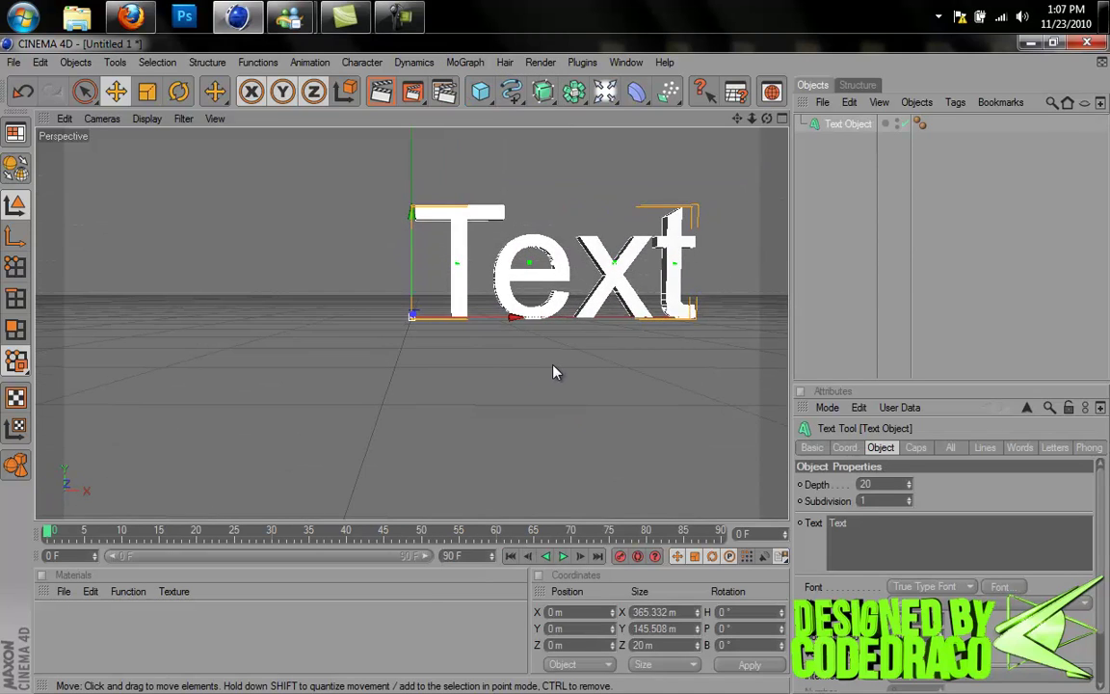
click(939, 619)
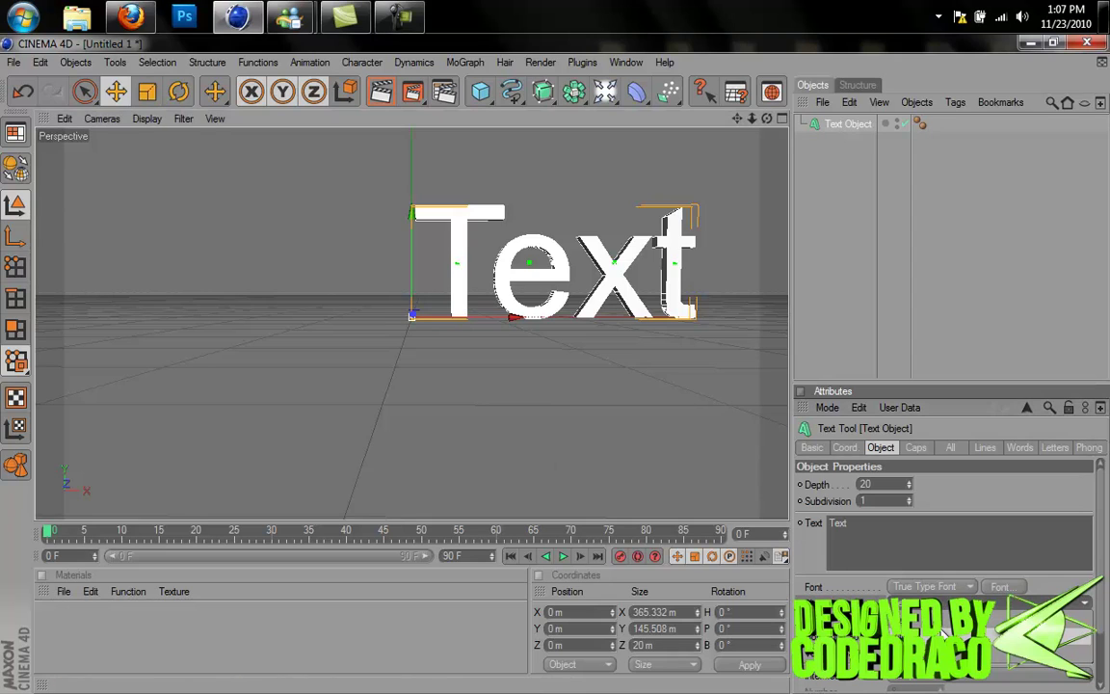
click(915, 647)
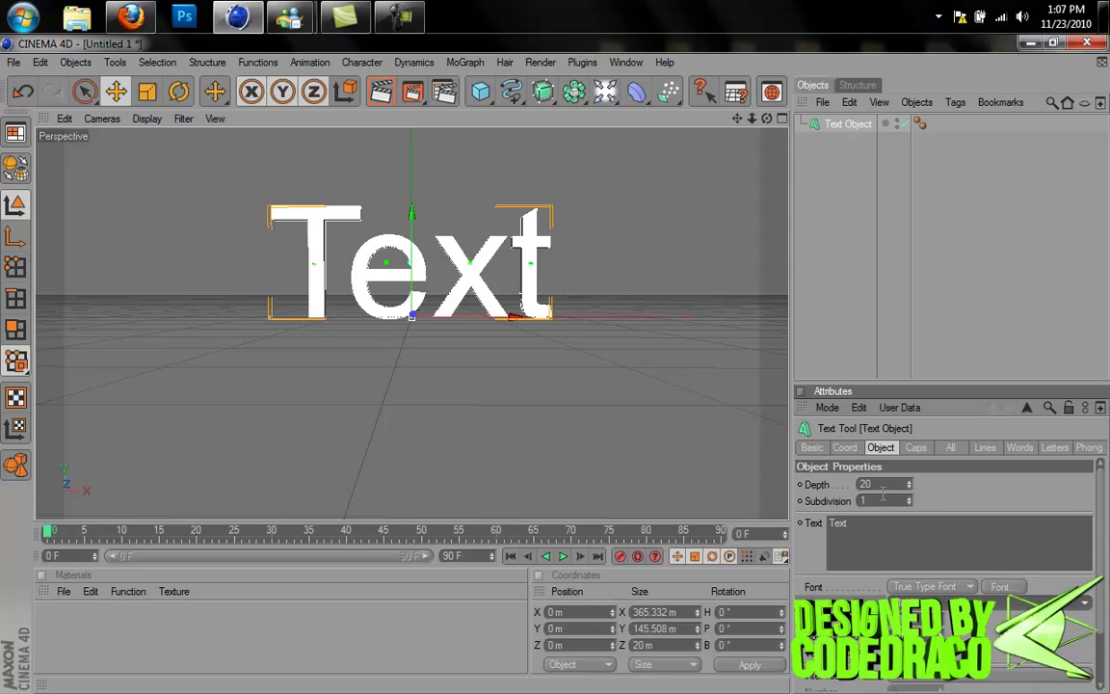
Step: Replace the MoGraph text object's default wording with "Tutorial"
double_click(874, 543)
text(TUto)
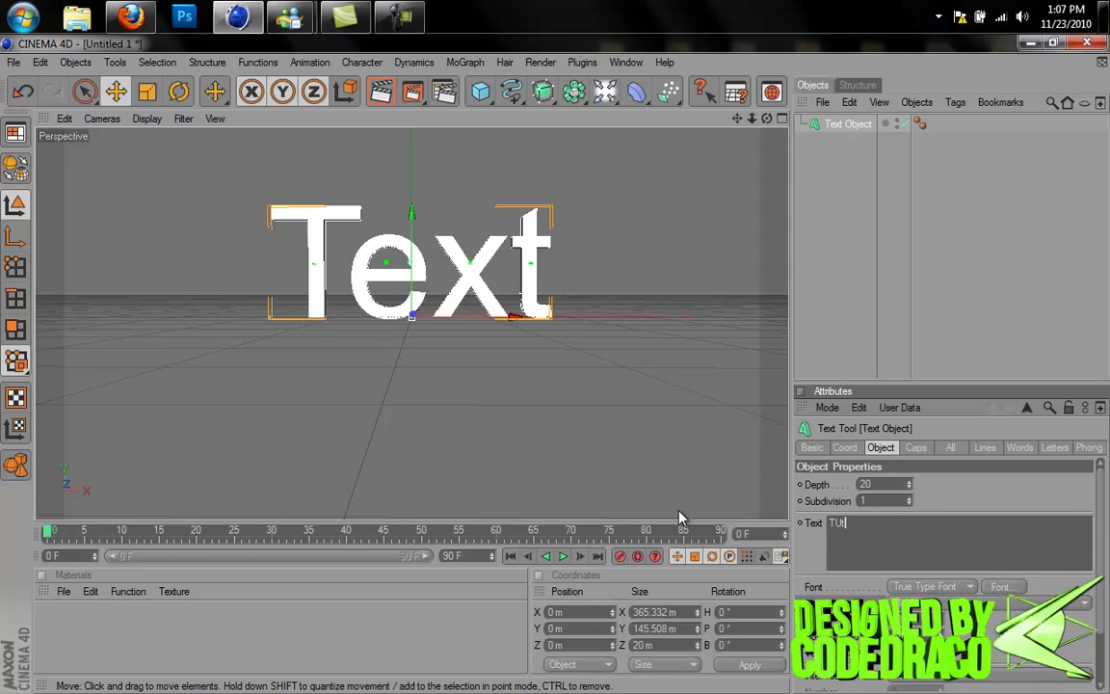
key(BackSpace)
key(BackSpace)
key(BackSpace)
text(utoria)
click(943, 498)
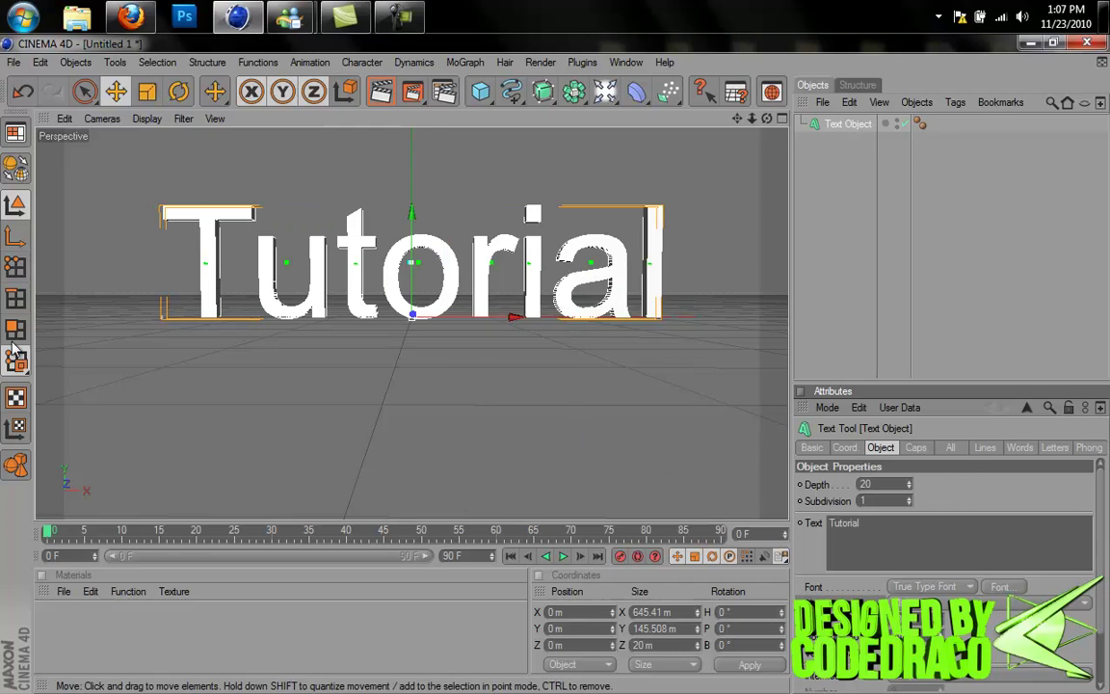
Step: Set the text's font to Bitsumishi in the Bold style
click(1004, 587)
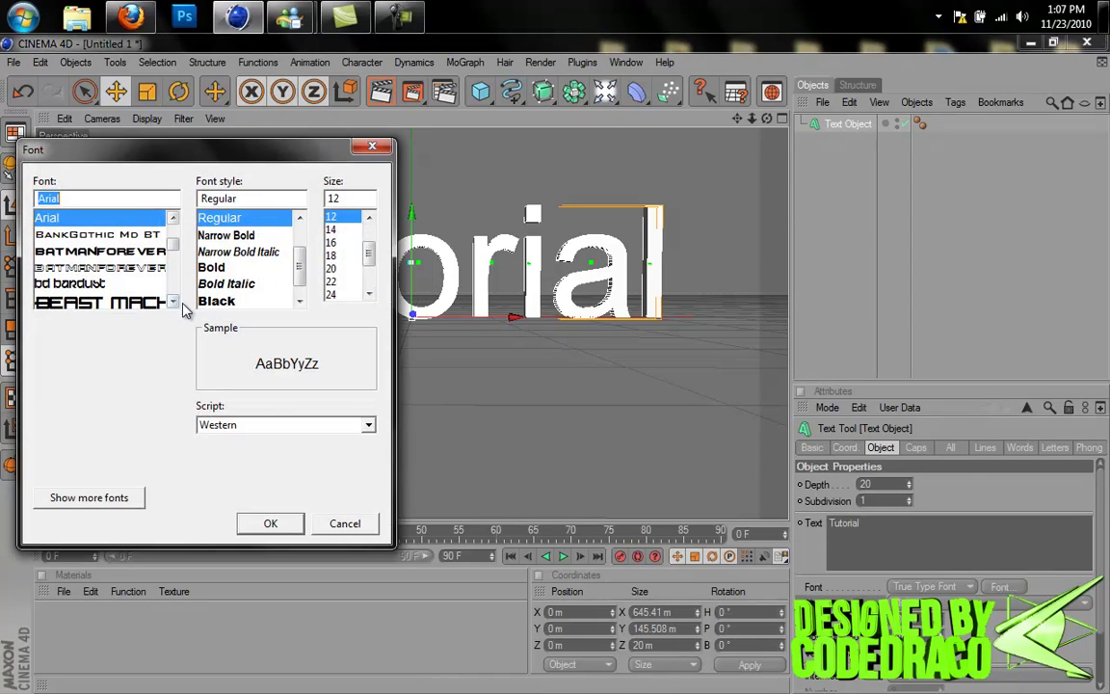
click(173, 302)
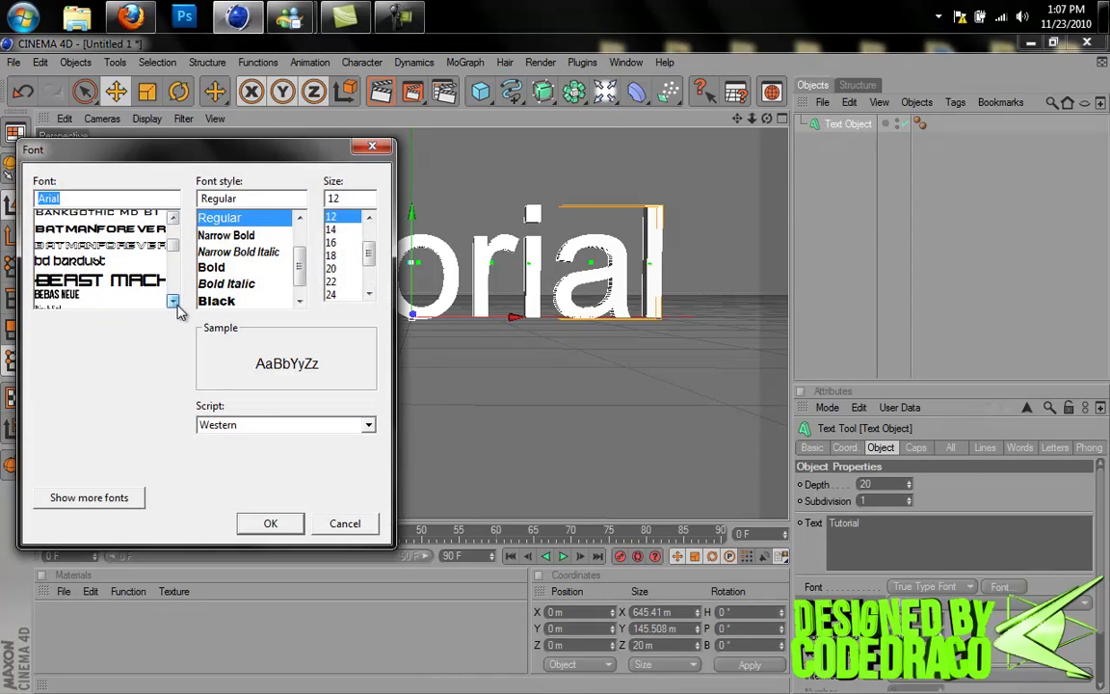
click(172, 302)
click(173, 301)
click(172, 302)
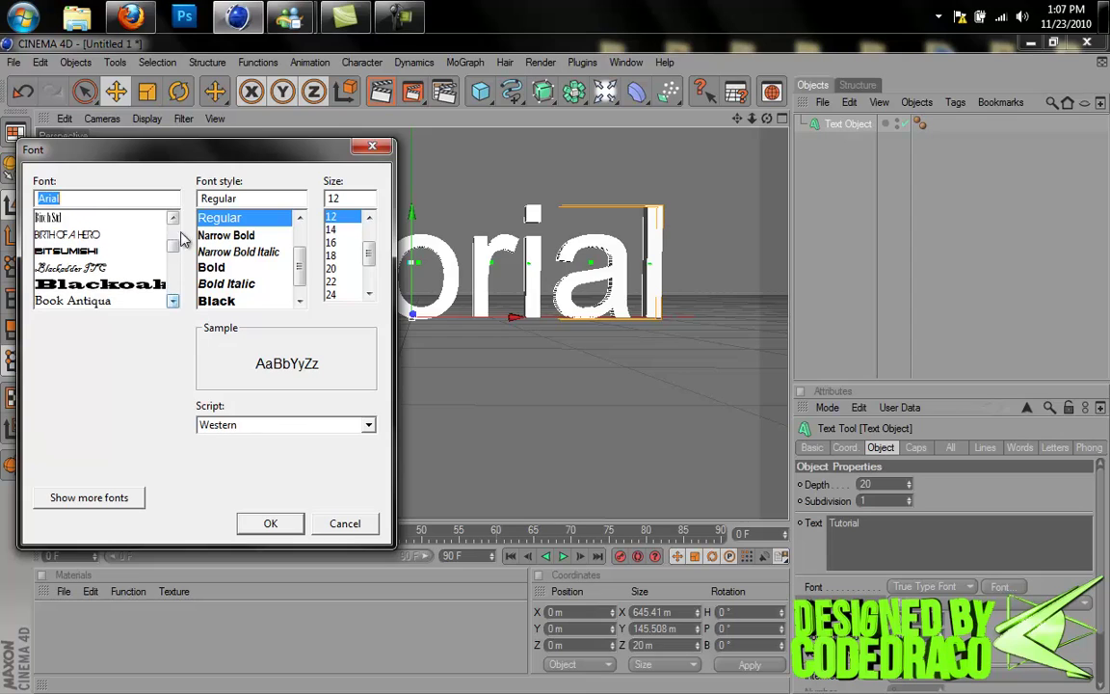
click(172, 217)
click(85, 267)
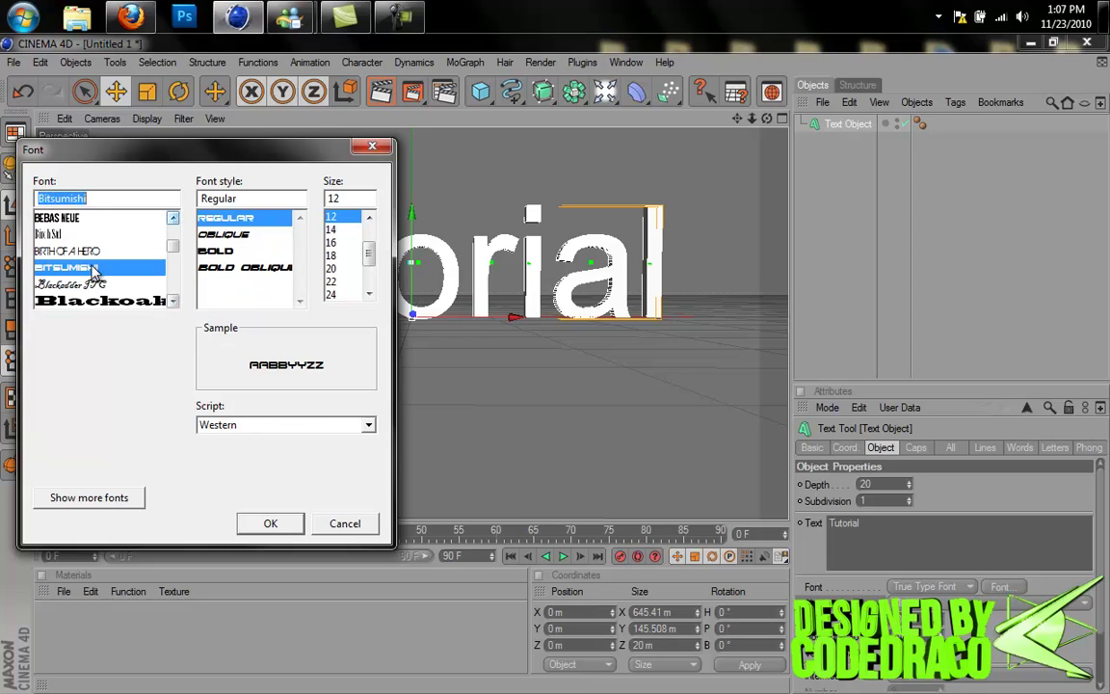
click(216, 250)
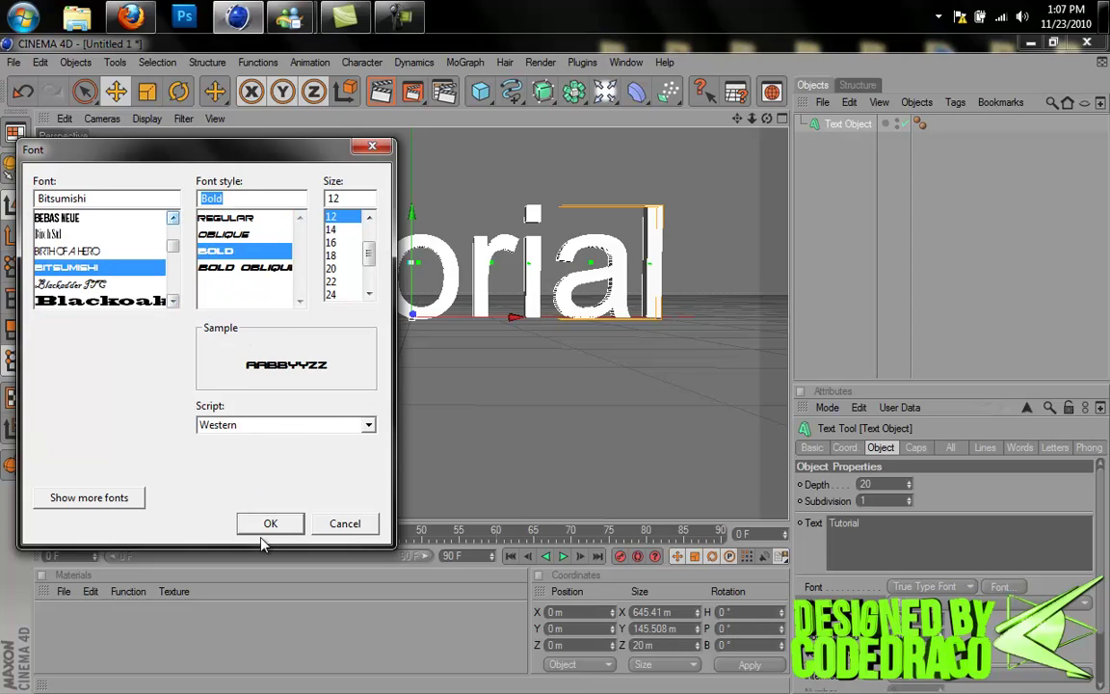
click(270, 526)
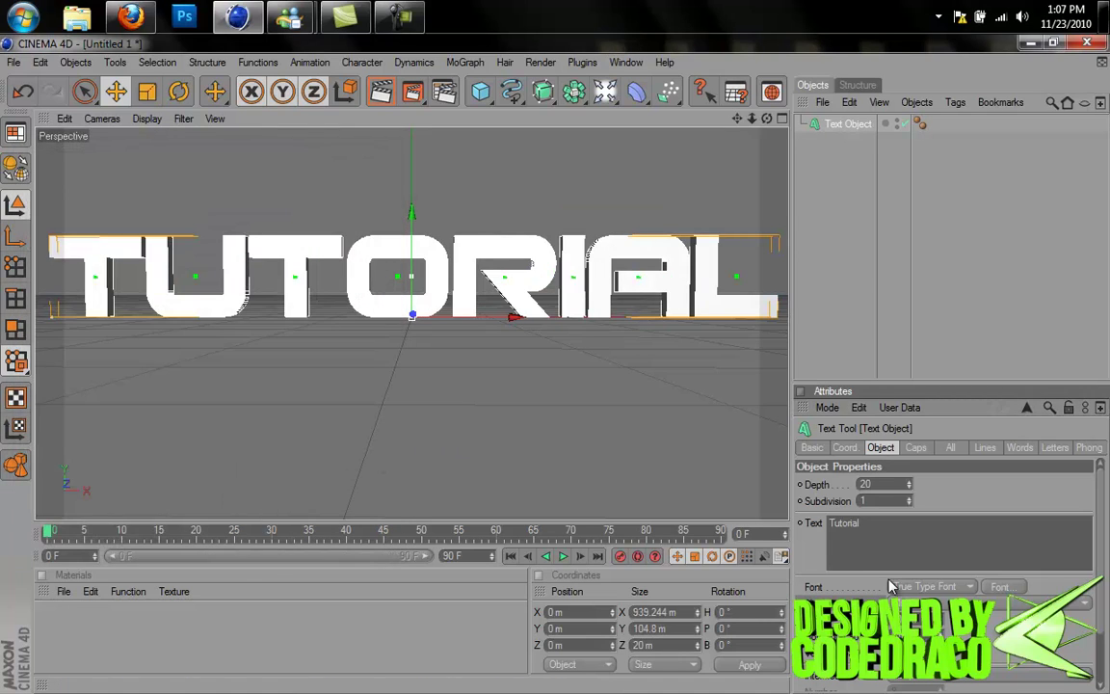
Step: Change the text's font to Bebas Neue in the Bold style, keeping the text object selected
click(1000, 586)
click(174, 219)
click(174, 220)
click(174, 220)
click(63, 221)
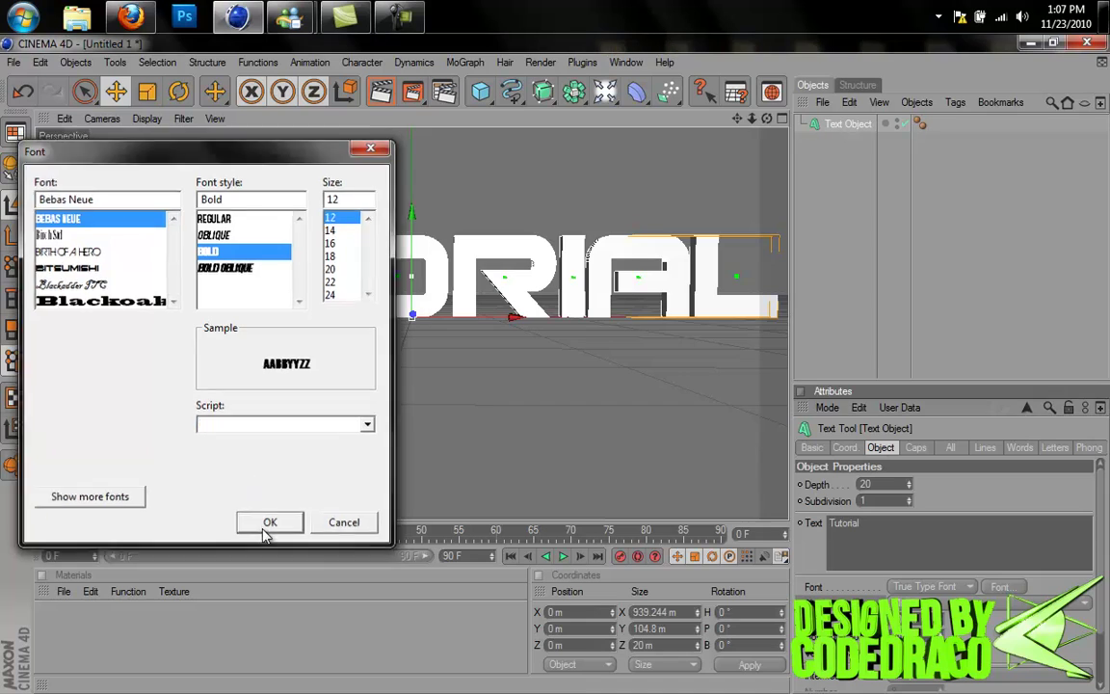
click(271, 523)
click(448, 376)
click(835, 125)
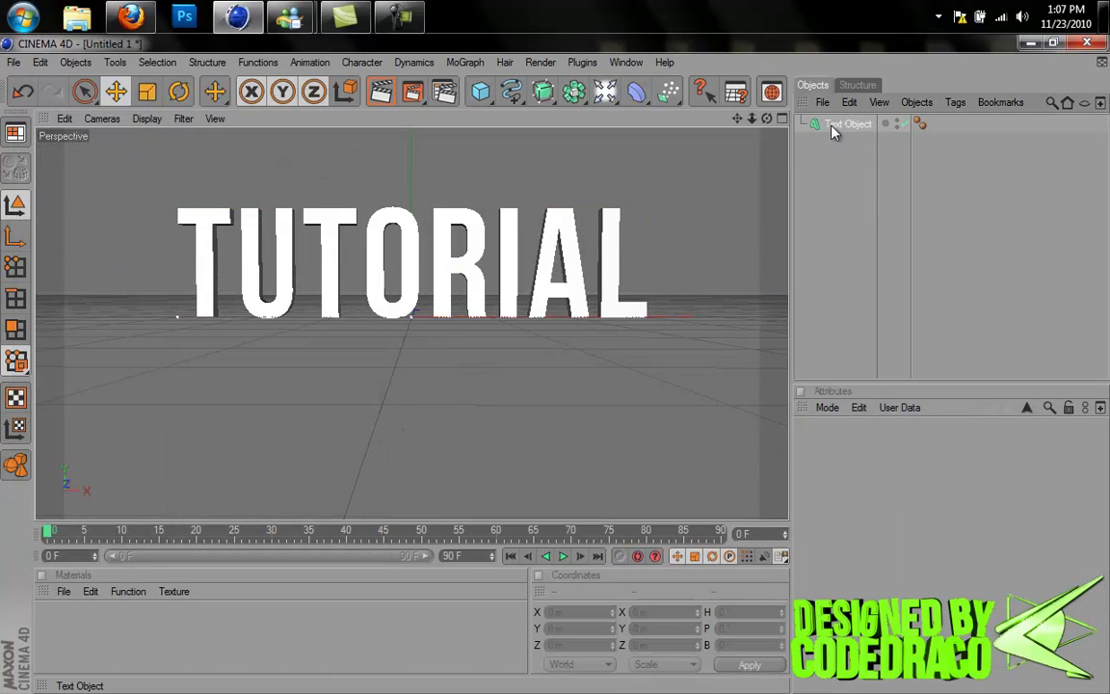
Step: Try right alignment on the text and return it to Middle
click(935, 619)
click(916, 663)
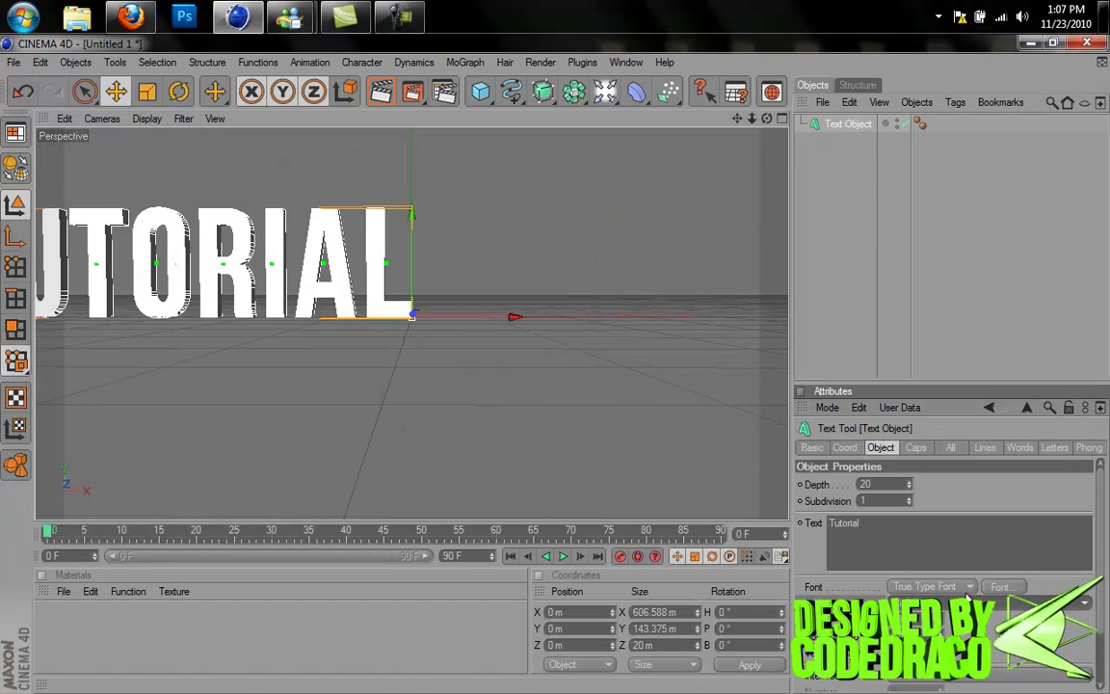
click(935, 619)
click(916, 647)
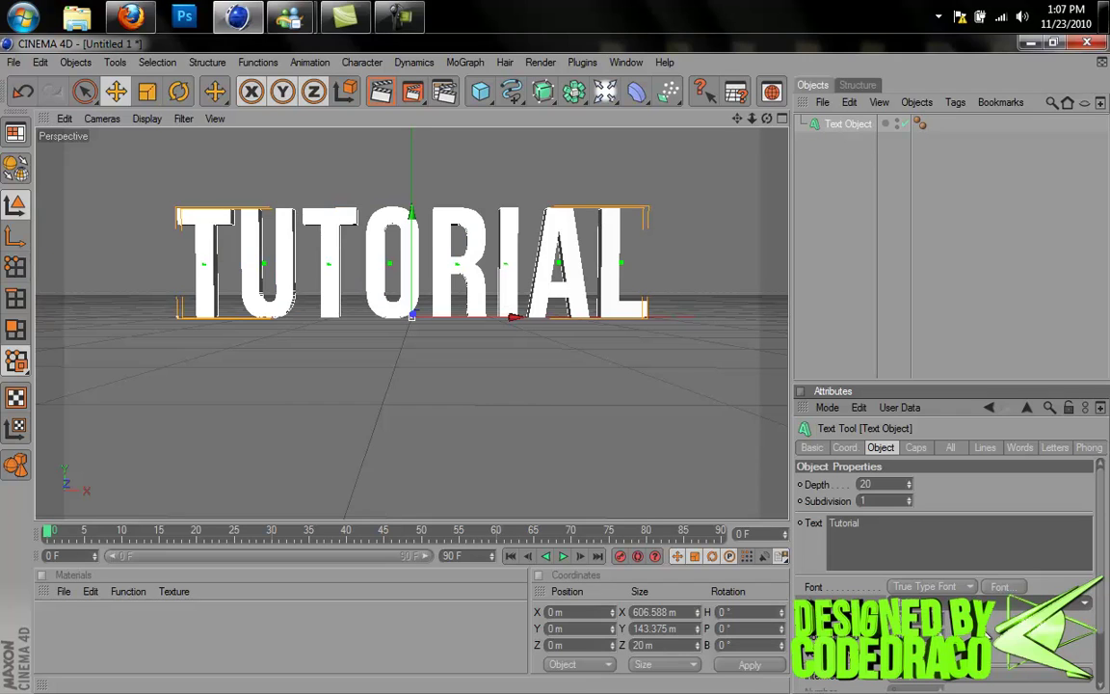
Step: Reduce the text's horizontal spacing until the word is about 530 m wide
drag(909, 635, 908, 661)
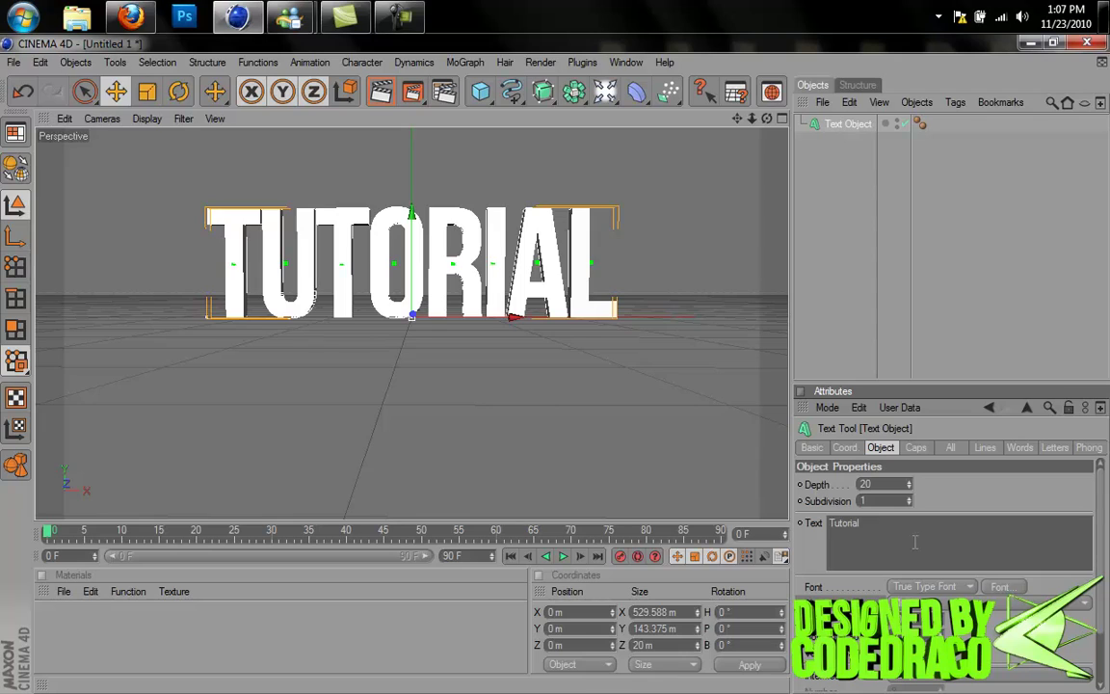
Step: Try the vertical spacing with a temporary extra line reading "ggg", and remove that line
click(884, 527)
text(ggg)
click(1017, 495)
drag(945, 655, 945, 688)
drag(880, 523, 796, 528)
key(BackSpace)
Step: Set the text object's extrusion depth to 84
scroll(945, 539, down, 2)
scroll(925, 535, up, 2)
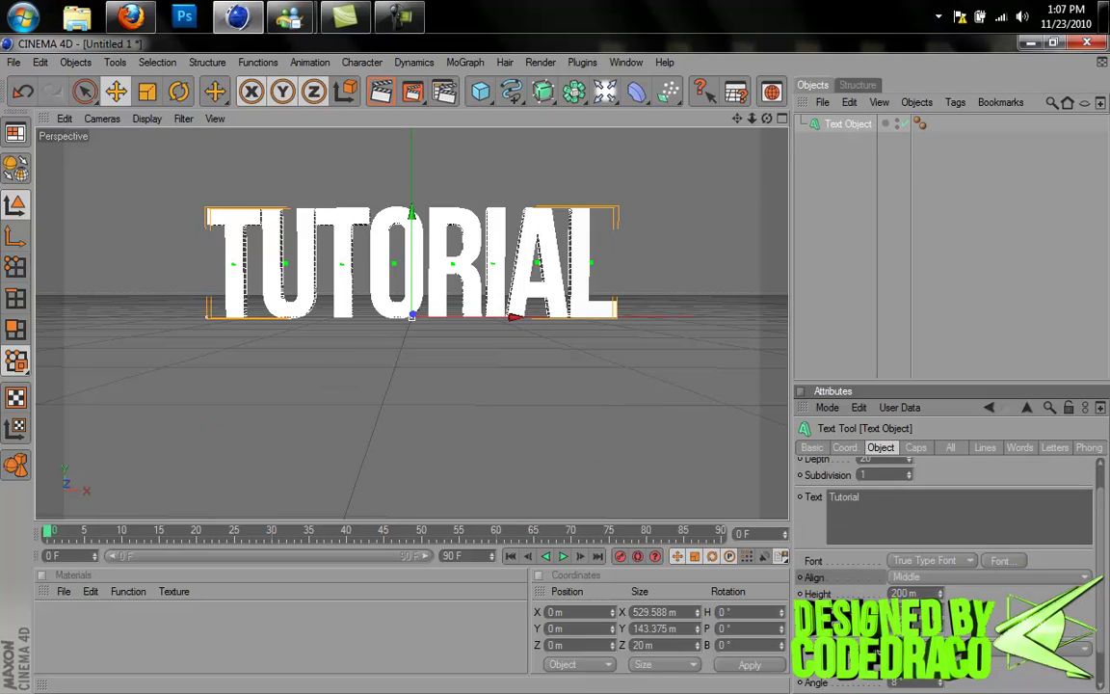
mouse_move(912, 489)
mouse_down()
mouse_move(907, 460)
mouse_move(914, 496)
mouse_up()
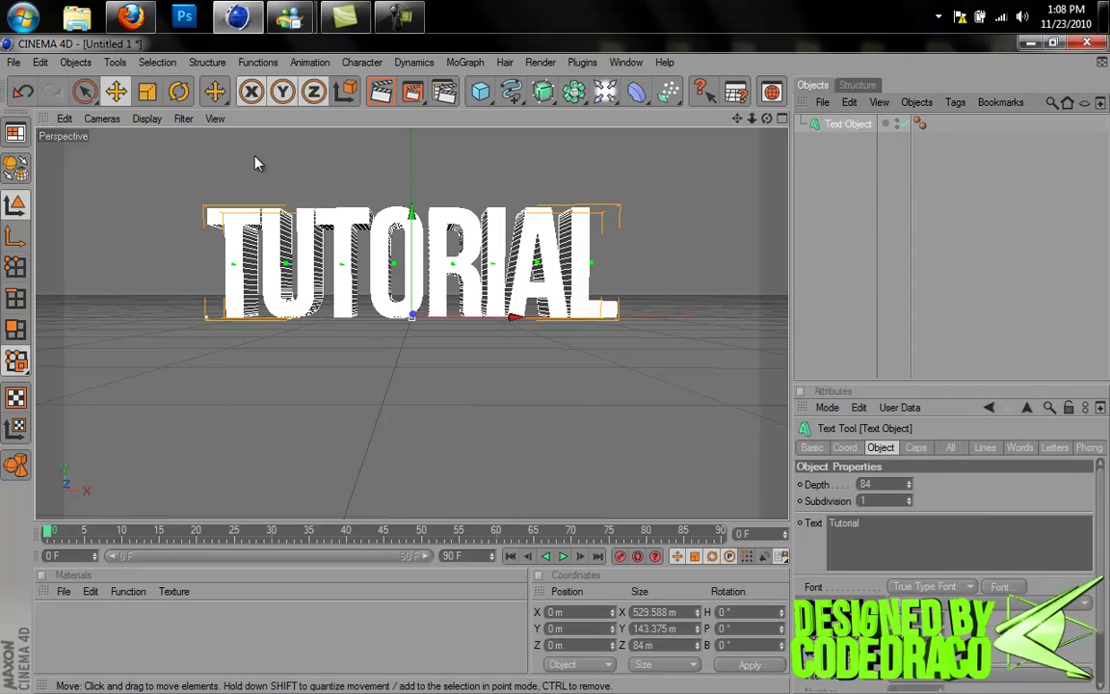
Step: Set both the start and end caps of the text to Fillet Cap
click(917, 448)
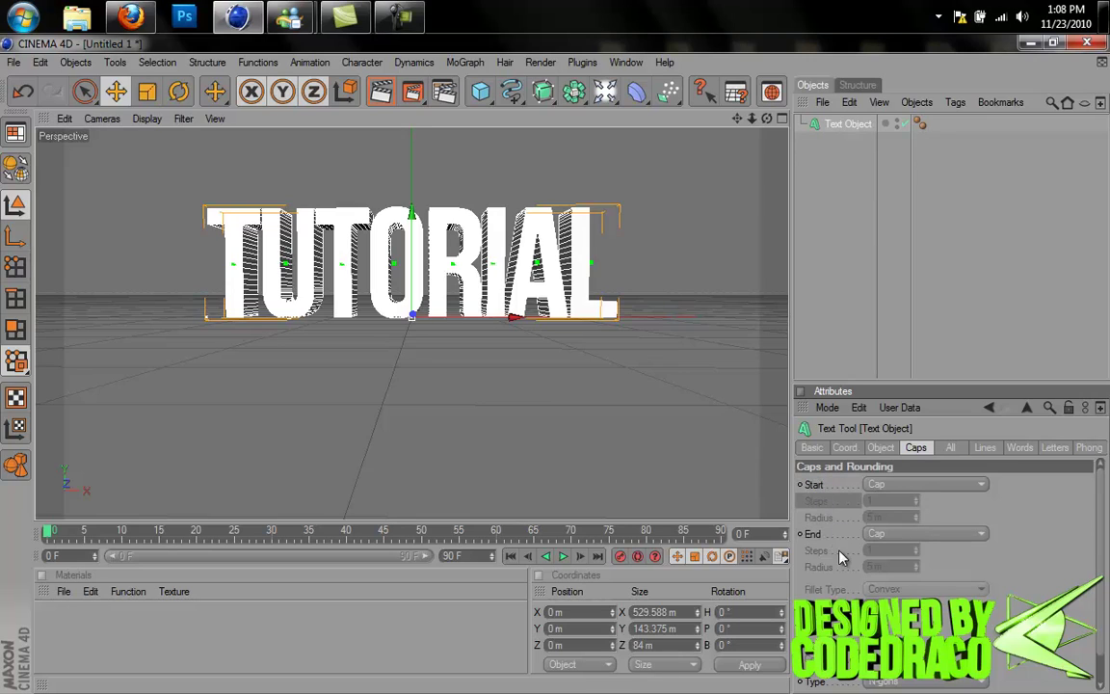
click(920, 485)
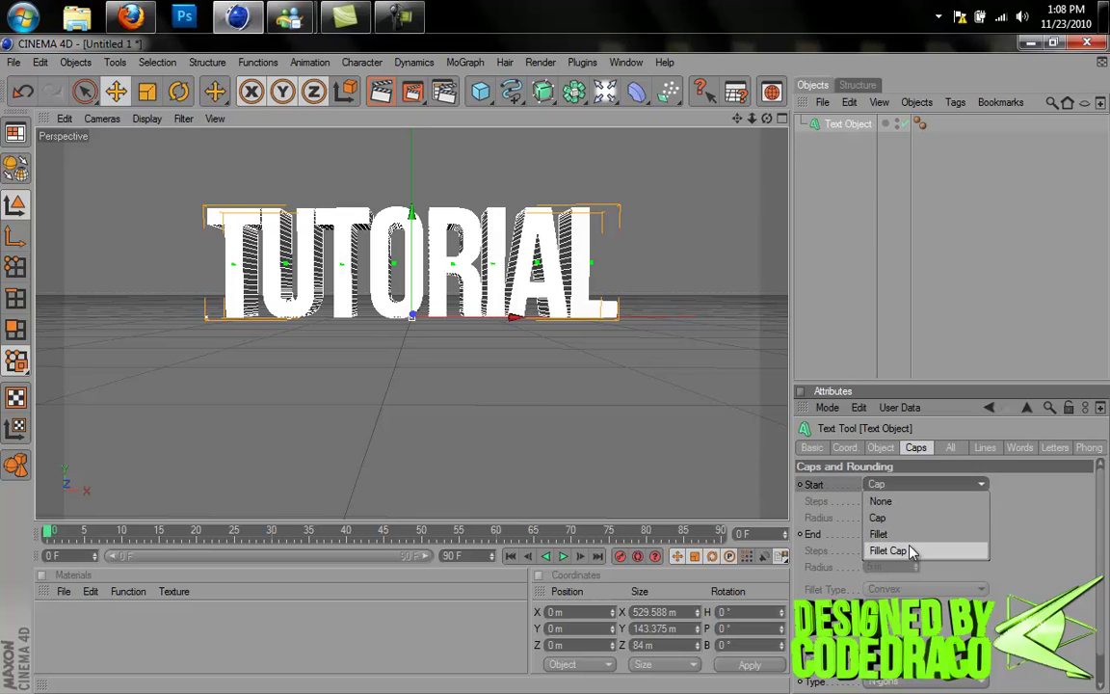
click(906, 551)
click(920, 533)
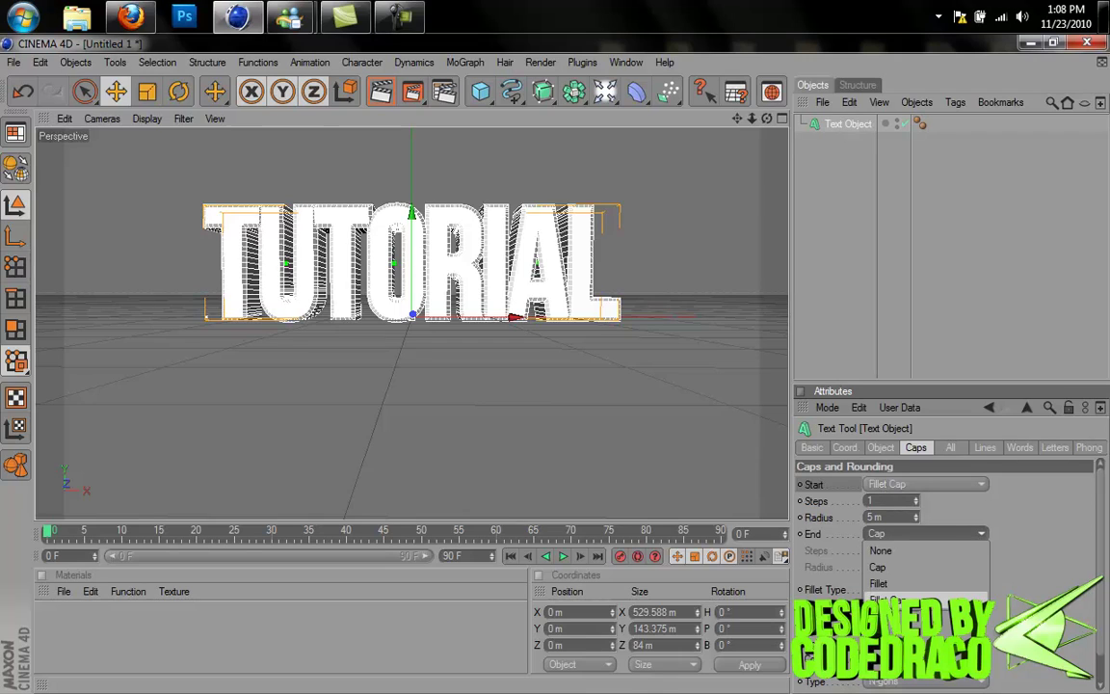
click(906, 599)
click(916, 519)
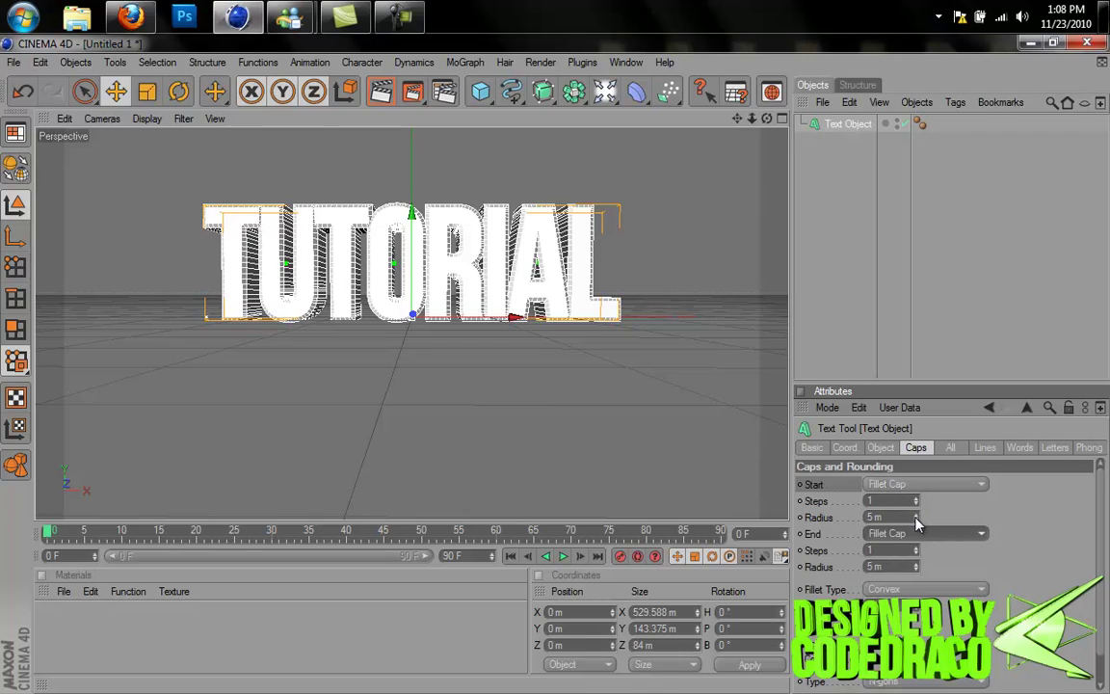
click(917, 515)
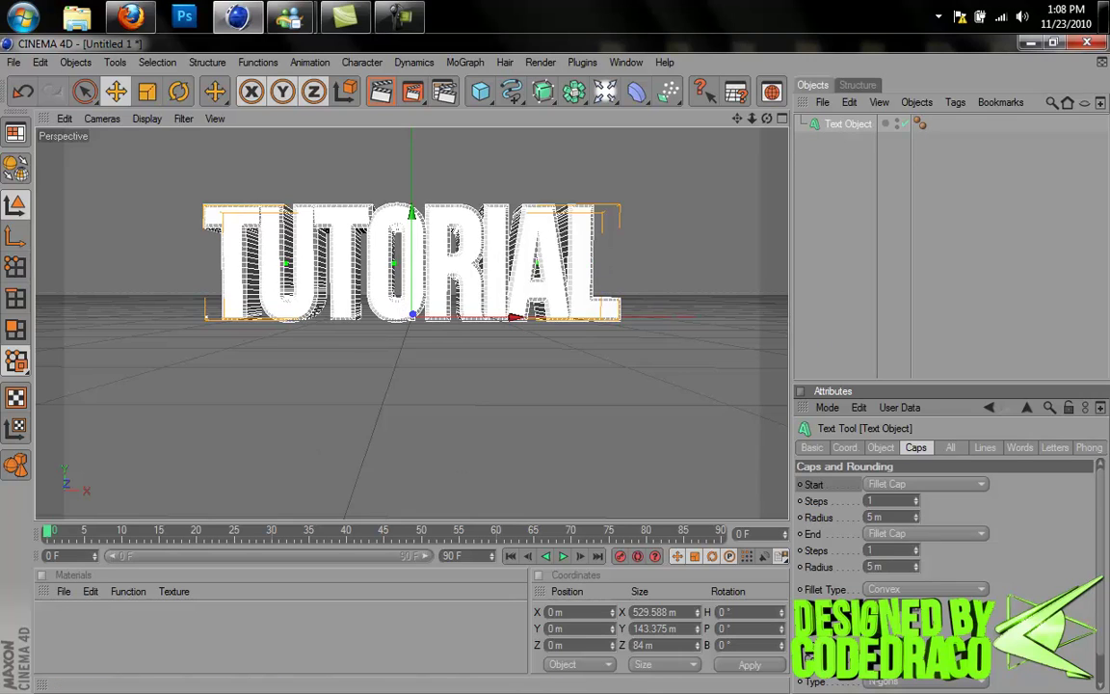
Step: Try a 6 m fillet radius on the text's start cap, and return it to 5 m
click(917, 520)
click(916, 513)
click(915, 513)
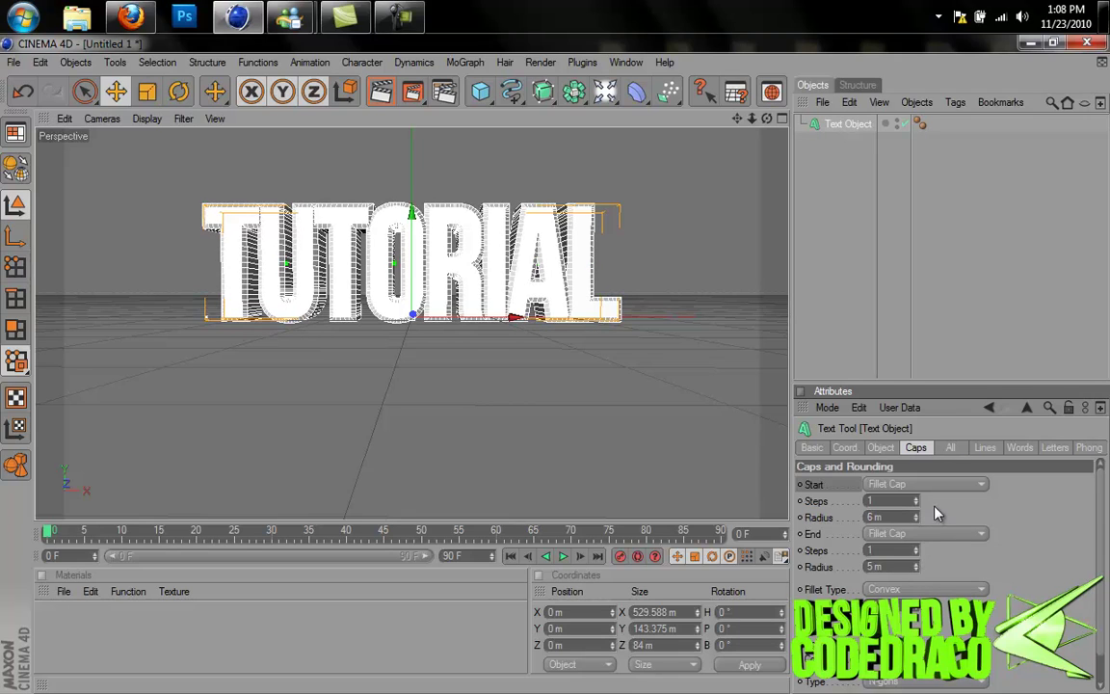
click(916, 520)
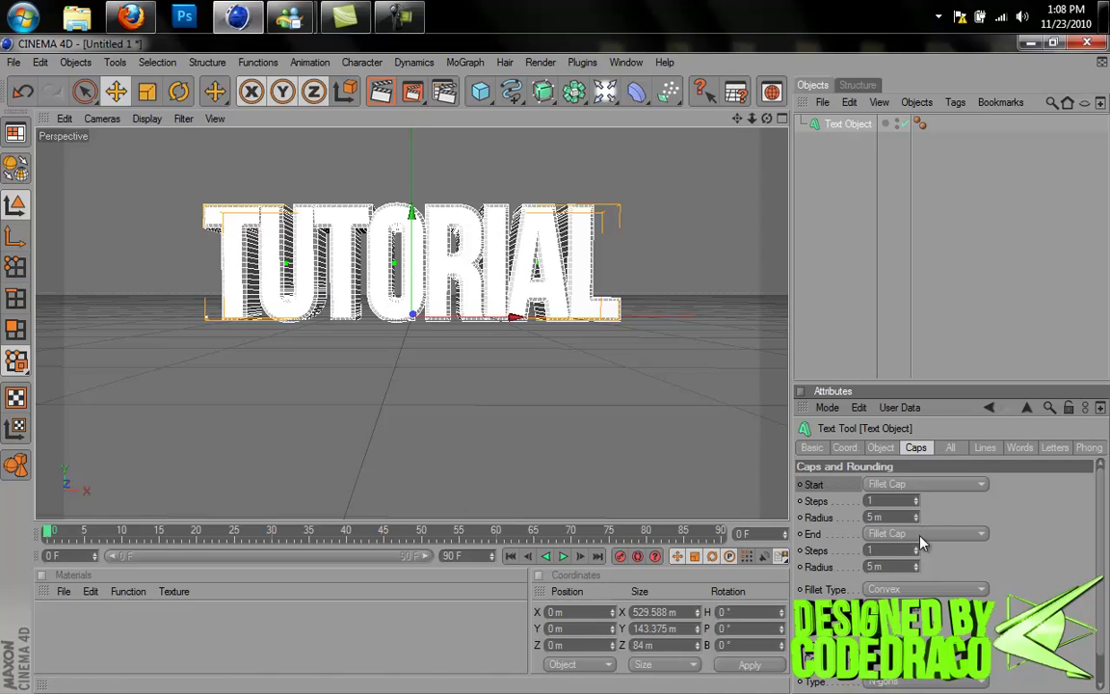
click(824, 517)
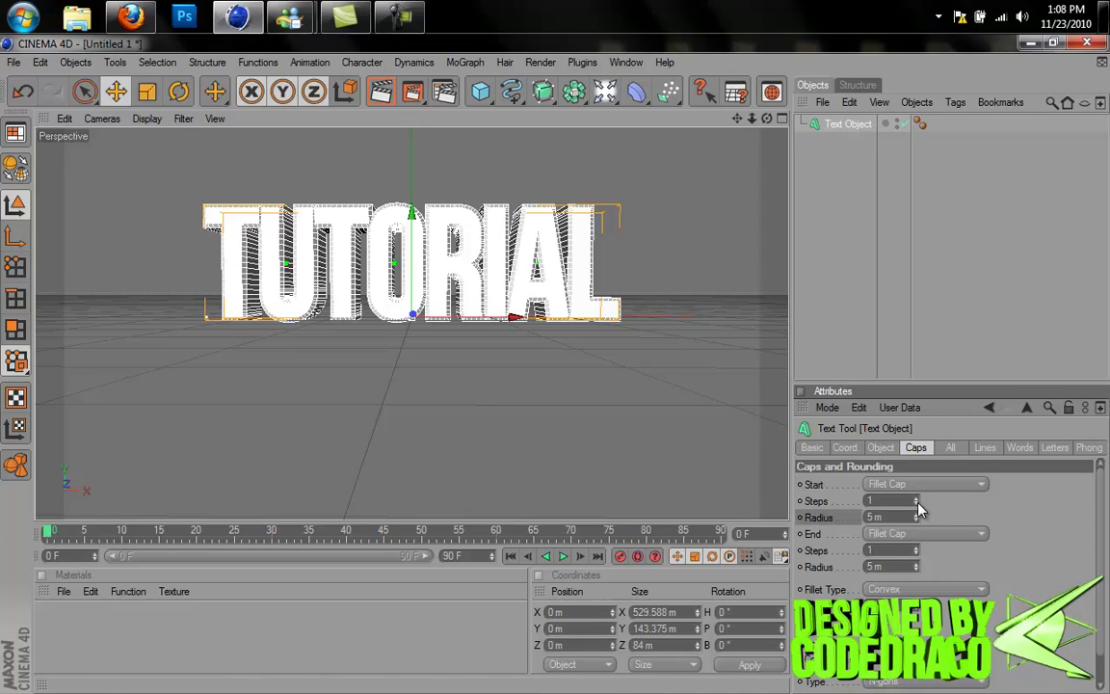
Step: Set the start cap's radius to 6 m and the fillet steps of both caps to 2, and render the view
click(916, 498)
click(916, 499)
click(915, 514)
click(915, 504)
click(915, 549)
click(381, 90)
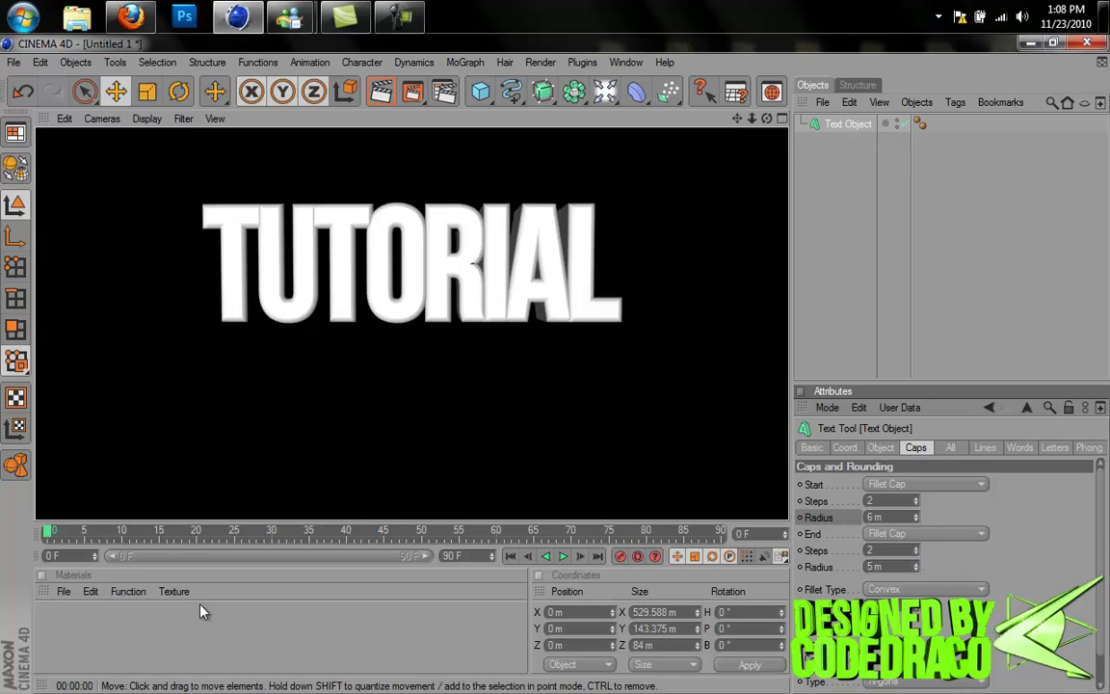
Step: Set the fillet steps of both the start and end caps to 1 and render the view to check the edges
click(916, 505)
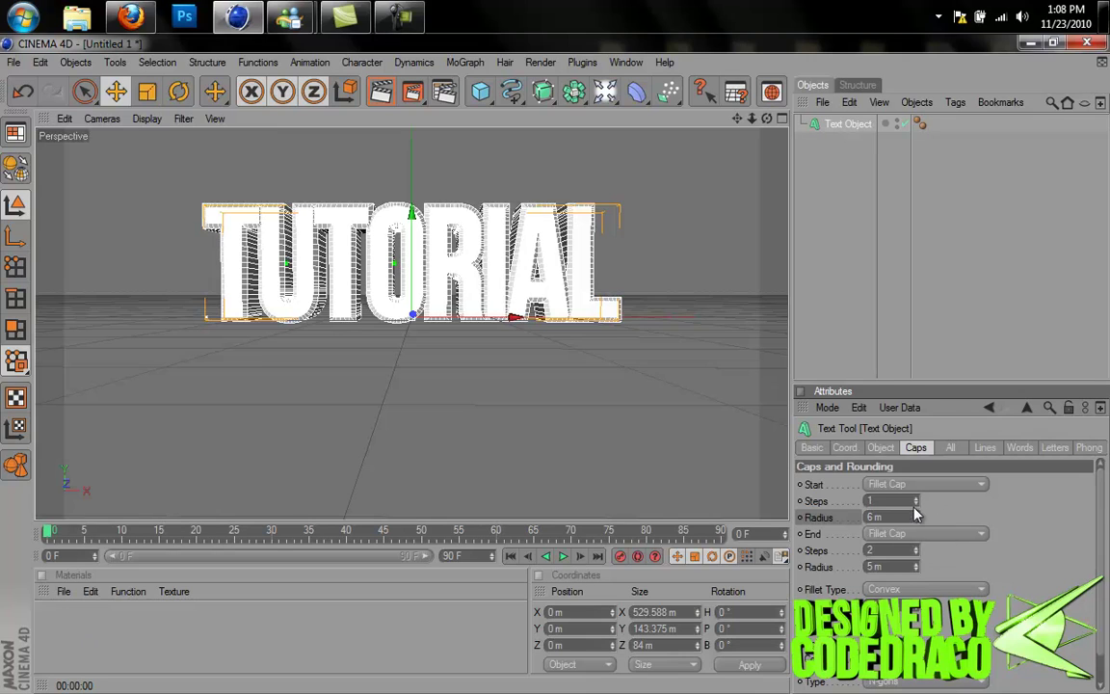
click(915, 554)
click(380, 91)
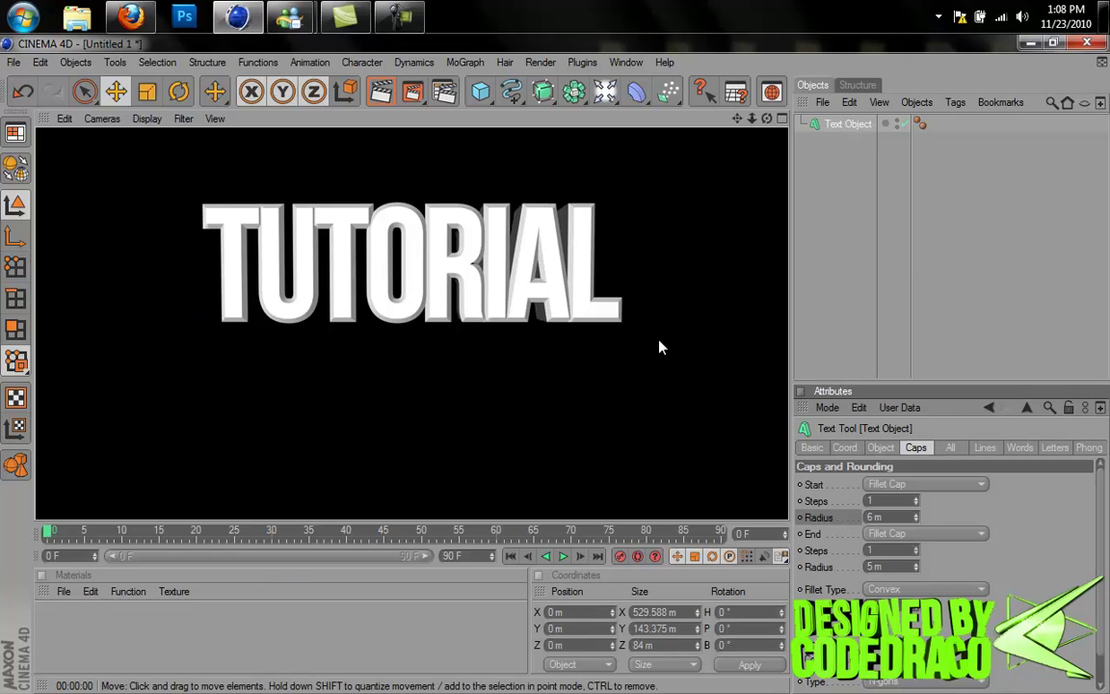
drag(505, 285, 503, 286)
click(869, 500)
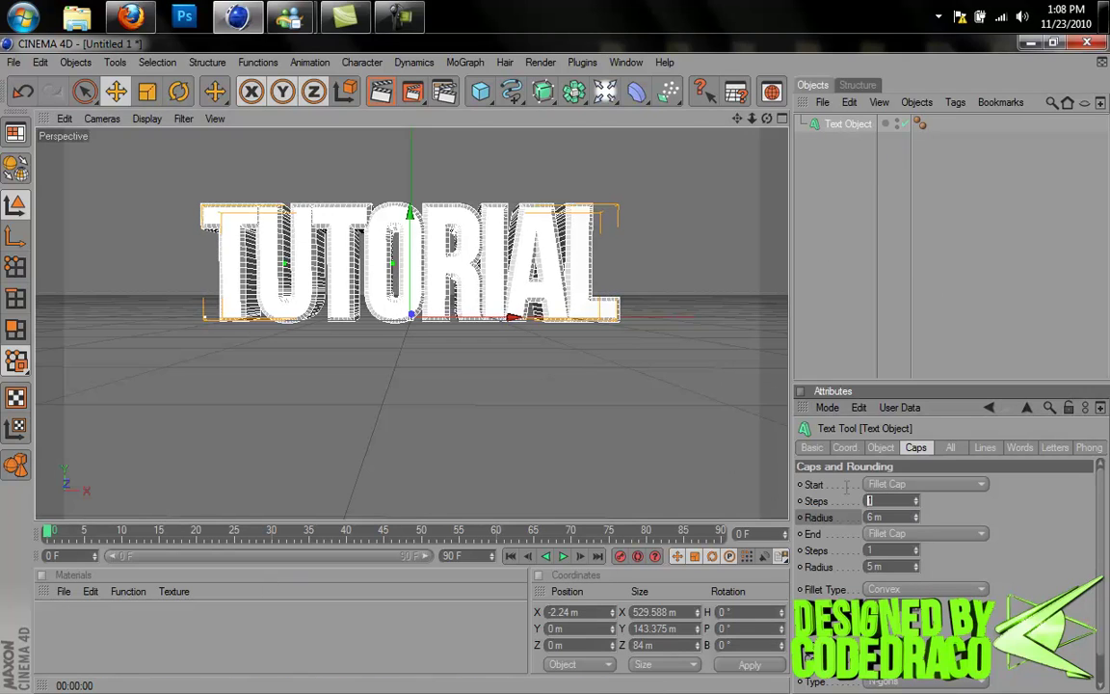
drag(892, 518, 794, 512)
Step: Create two new default materials
double_click(68, 625)
double_click(147, 634)
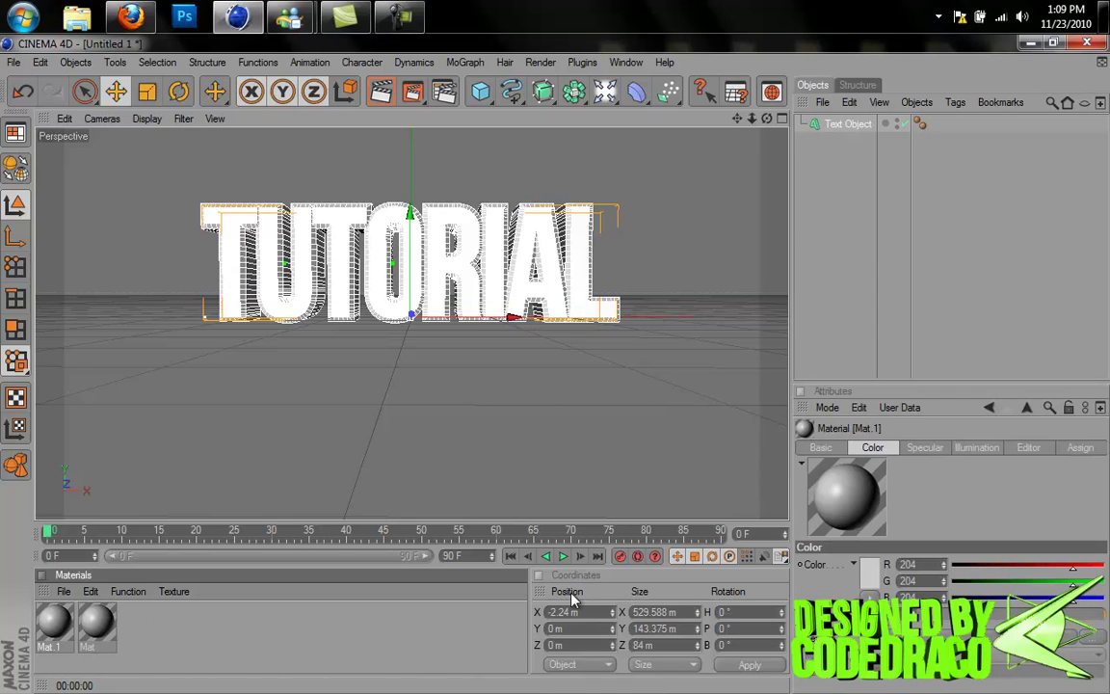